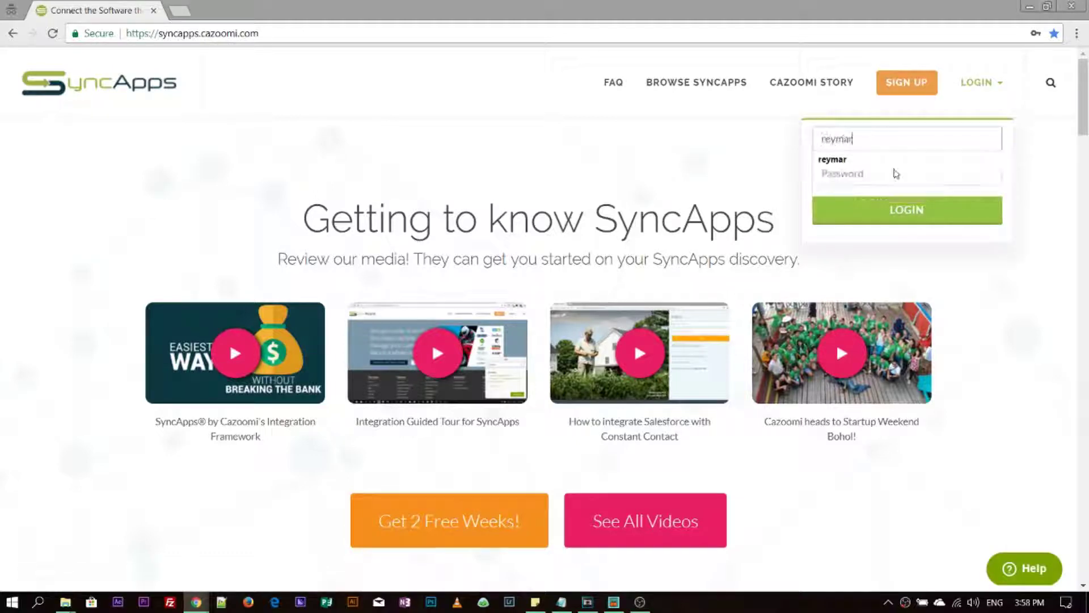
pyautogui.write('@cazoomi.com')
# Sign in to SyncApps with the saved email and password to reach the Dashboard
pyautogui.press('Tab')
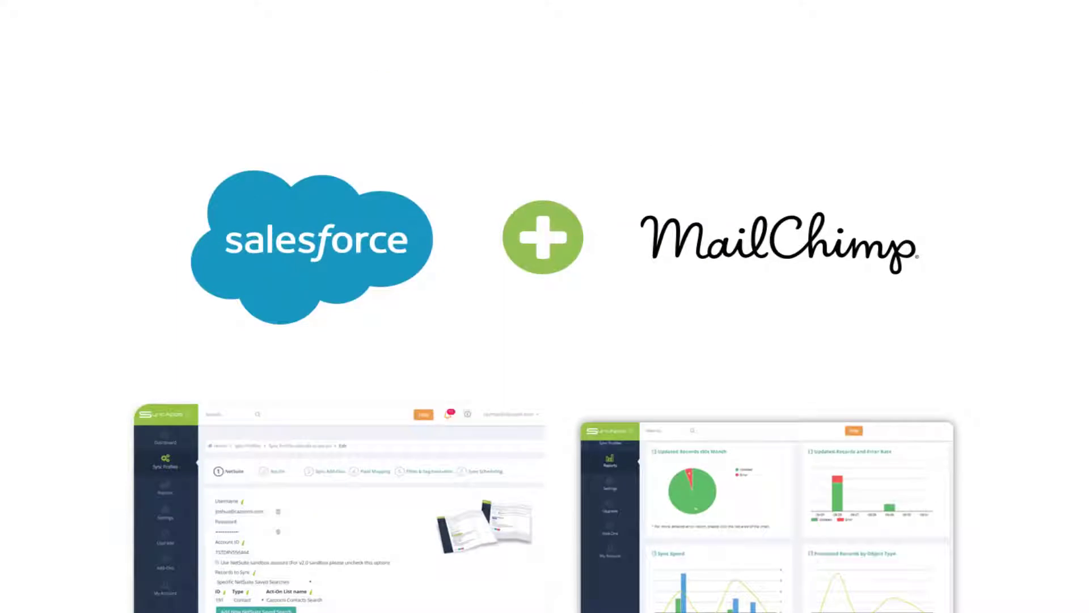
pyautogui.press('Return')
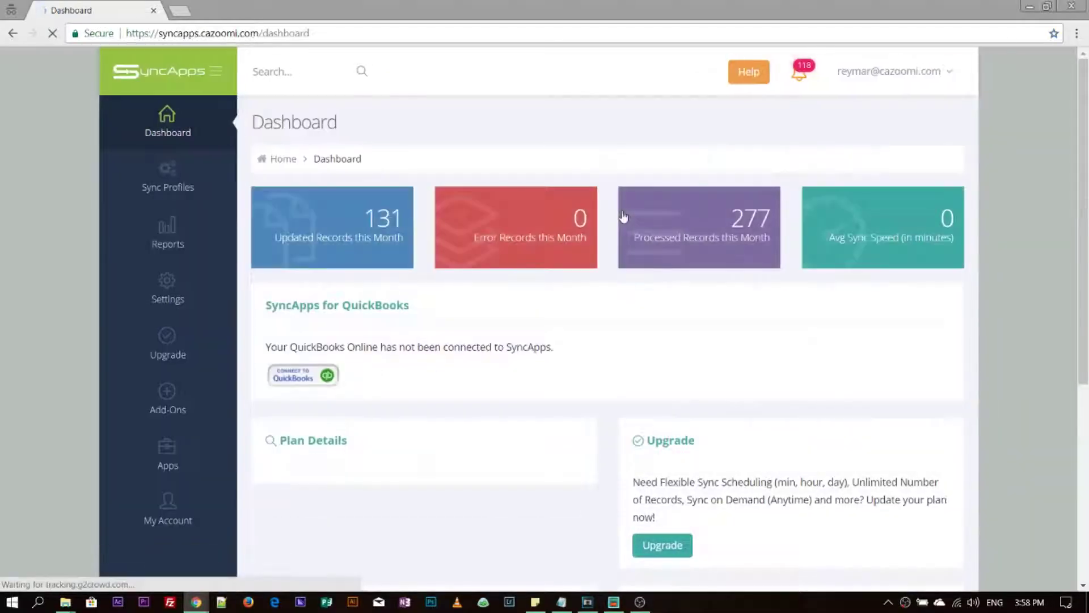
pyautogui.scroll(-2, 623, 217)
pyautogui.scroll(-2, 626, 215)
pyautogui.scroll(-1, 627, 212)
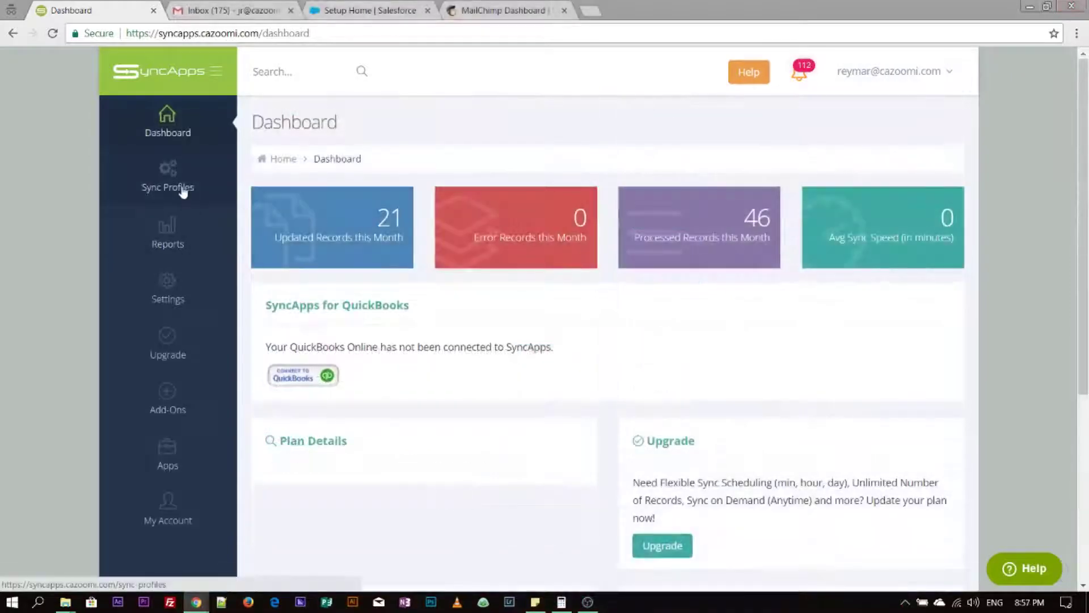
pyautogui.write('sales')
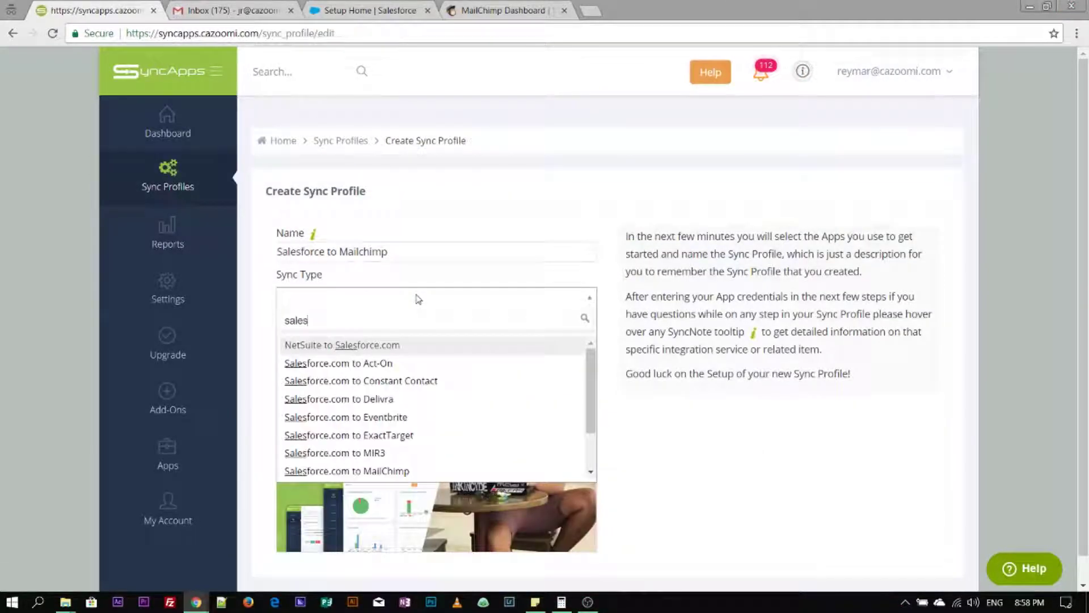
# Choose Salesforce.com to MailChimp as the sync type and fill the saved Salesforce login
pyautogui.click(380, 471)
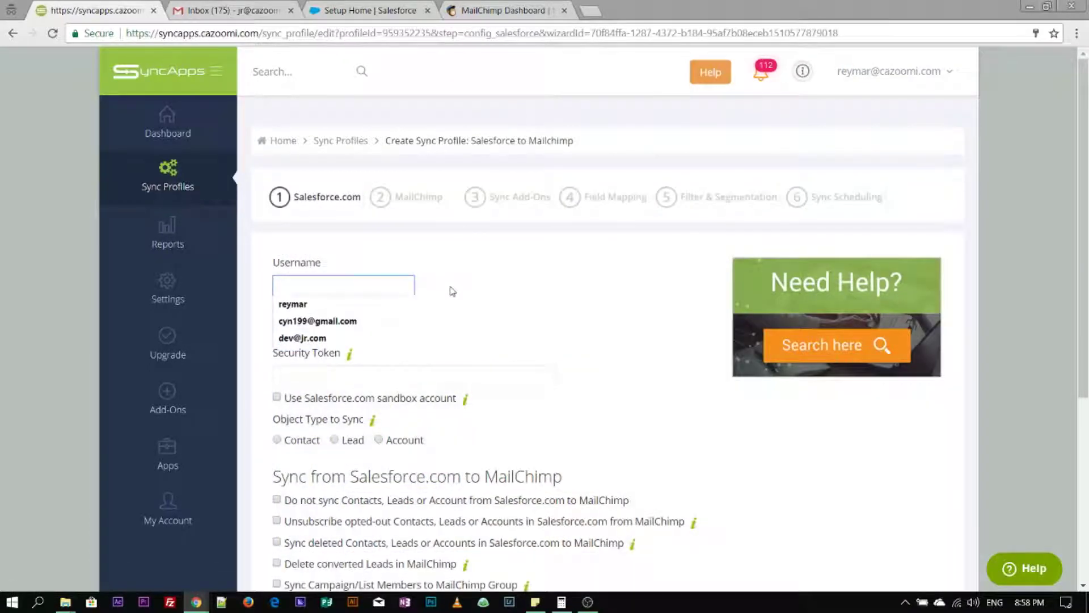
pyautogui.click(402, 286)
pyautogui.click(343, 338)
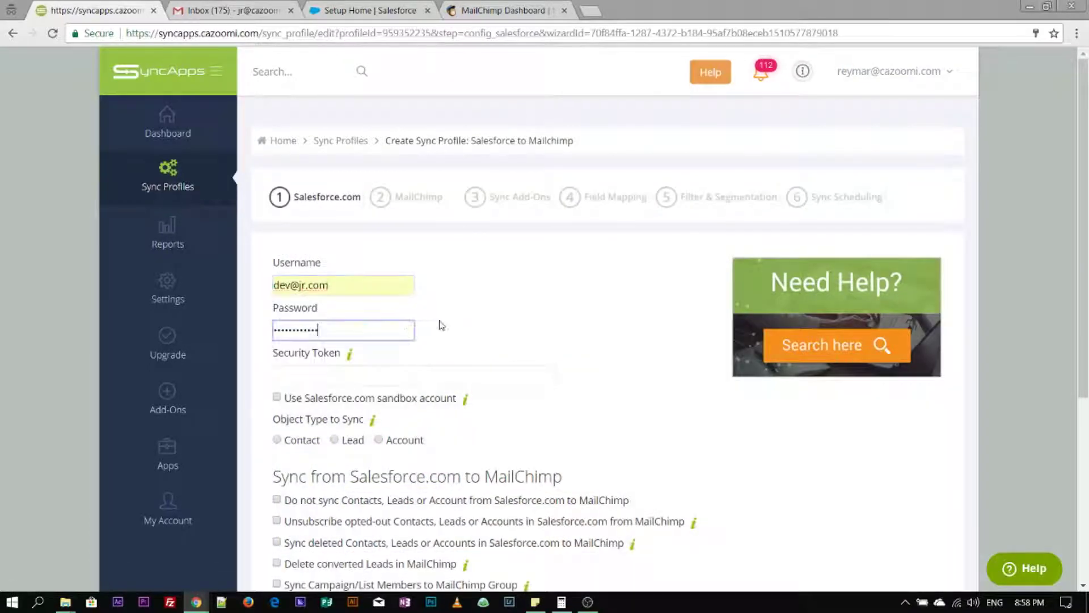
pyautogui.scroll(-1, 449, 327)
# Show and highlight the Security Token help text on the Salesforce step
pyautogui.click(389, 349)
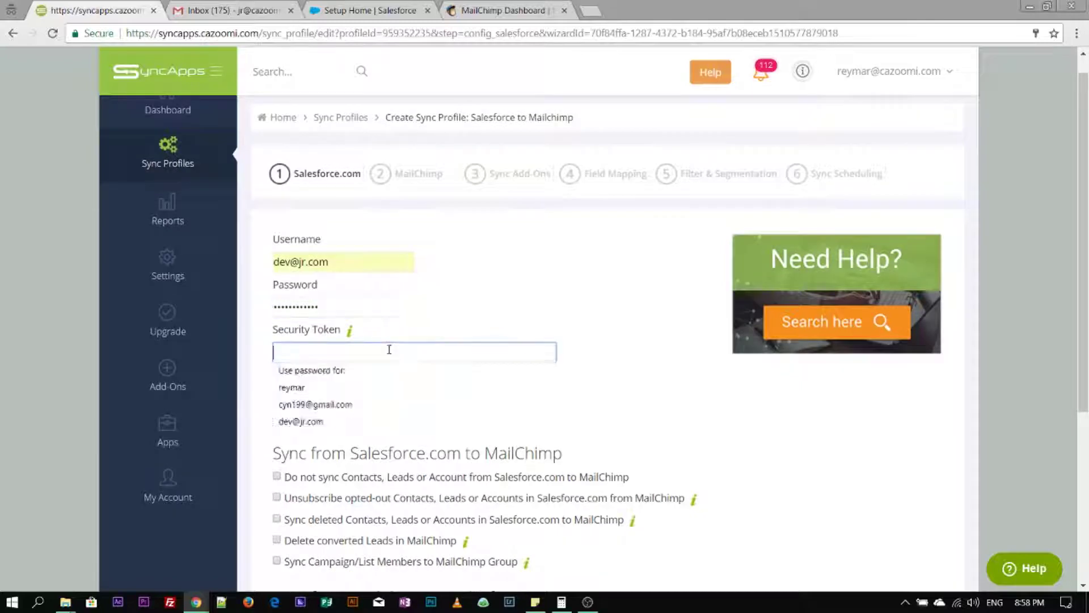
pyautogui.click(355, 335)
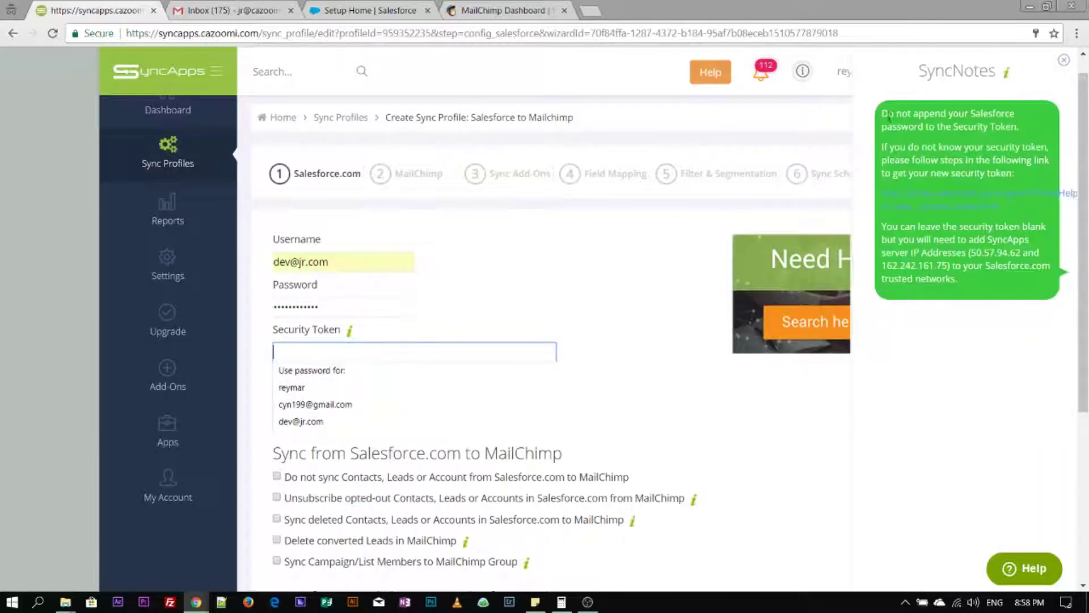
pyautogui.moveTo(887, 114); pyautogui.dragTo(1026, 289)
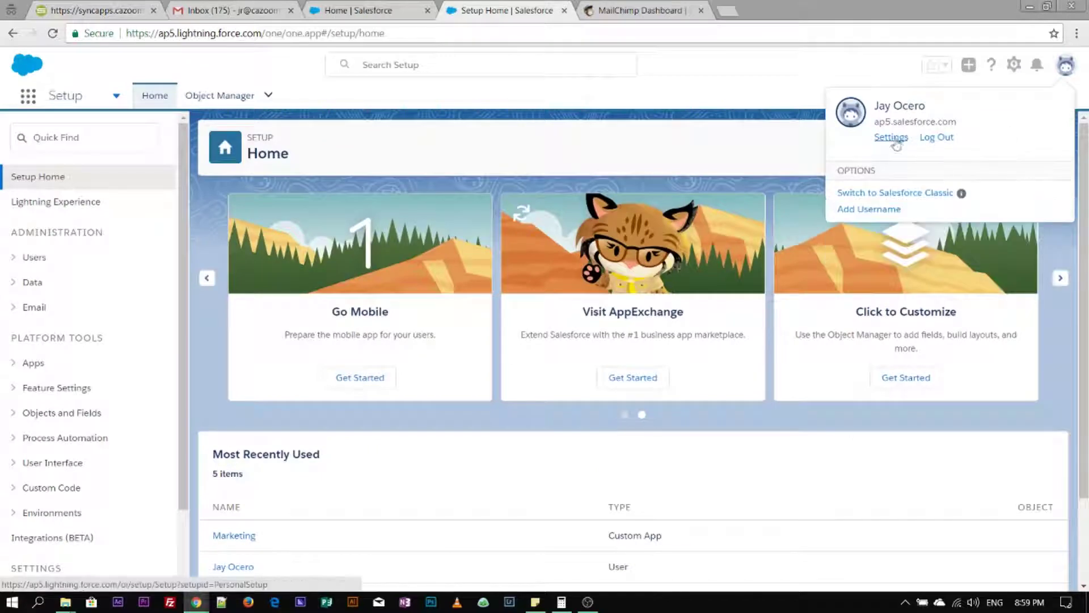
# Reset the Salesforce security token from personal settings and copy the new token
pyautogui.click(834, 143)
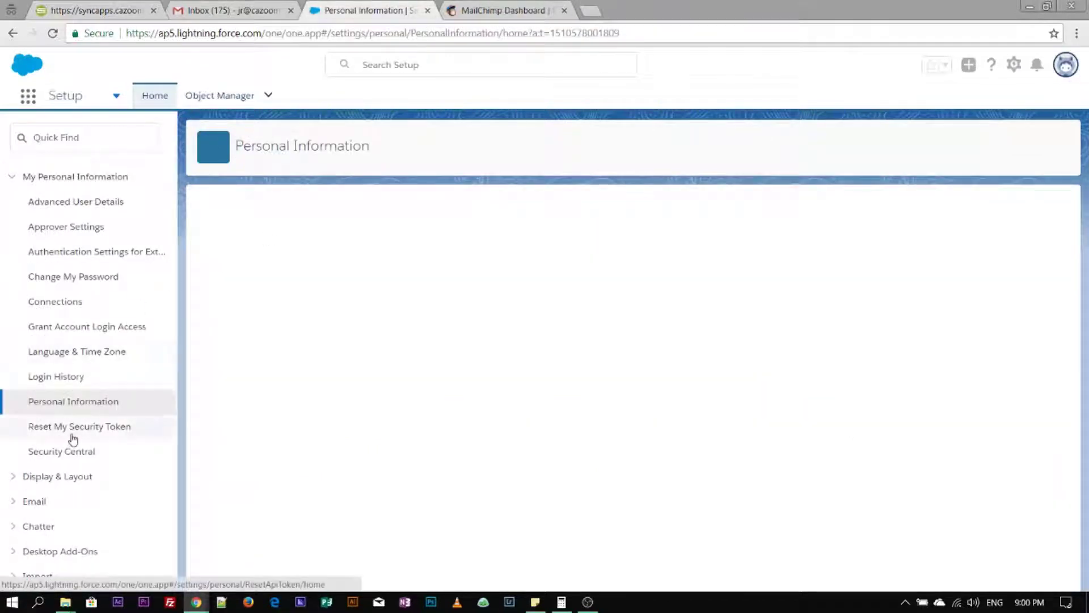
pyautogui.click(74, 432)
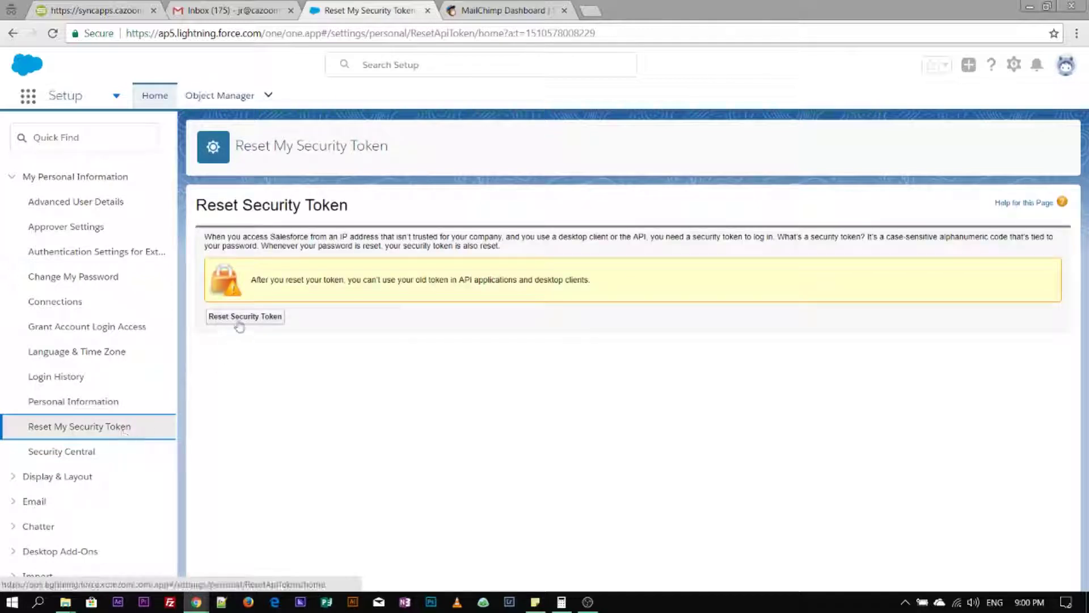
pyautogui.click(277, 322)
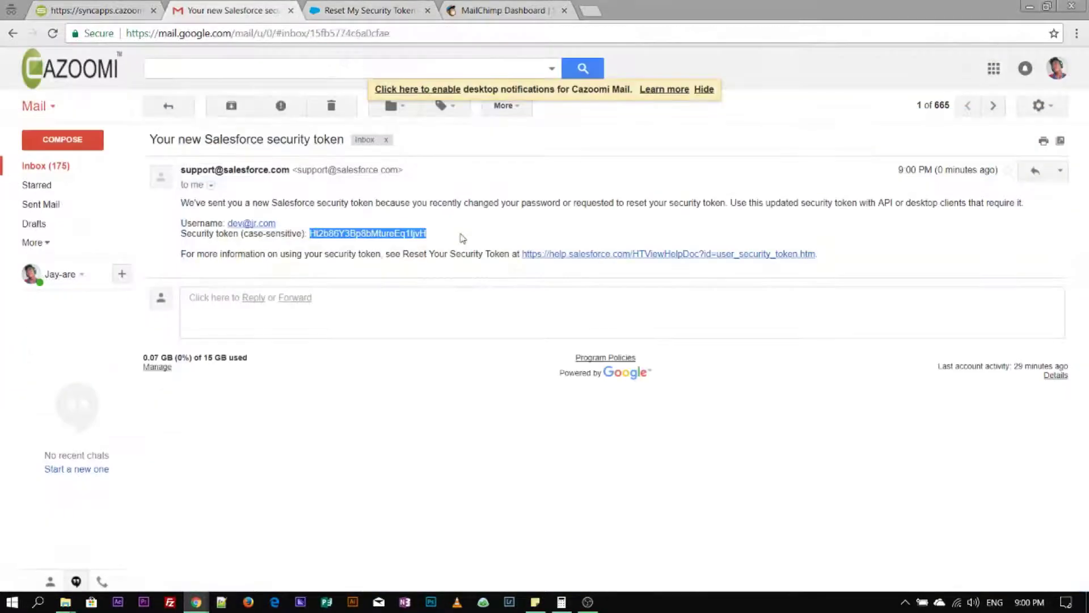
pyautogui.rightClick(402, 234)
pyautogui.click(426, 242)
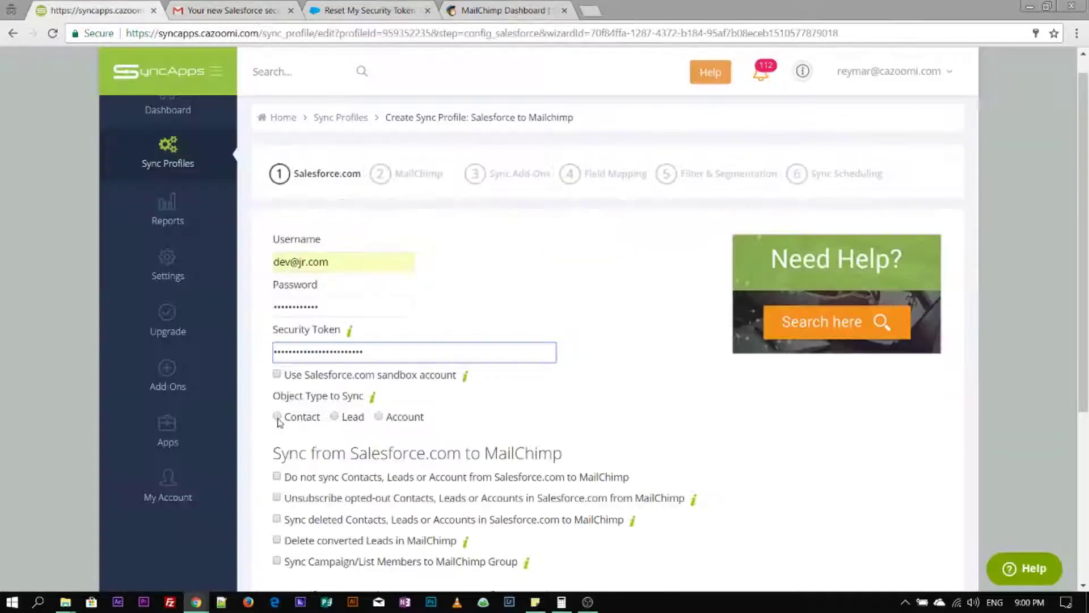
pyautogui.scroll(-2, 549, 409)
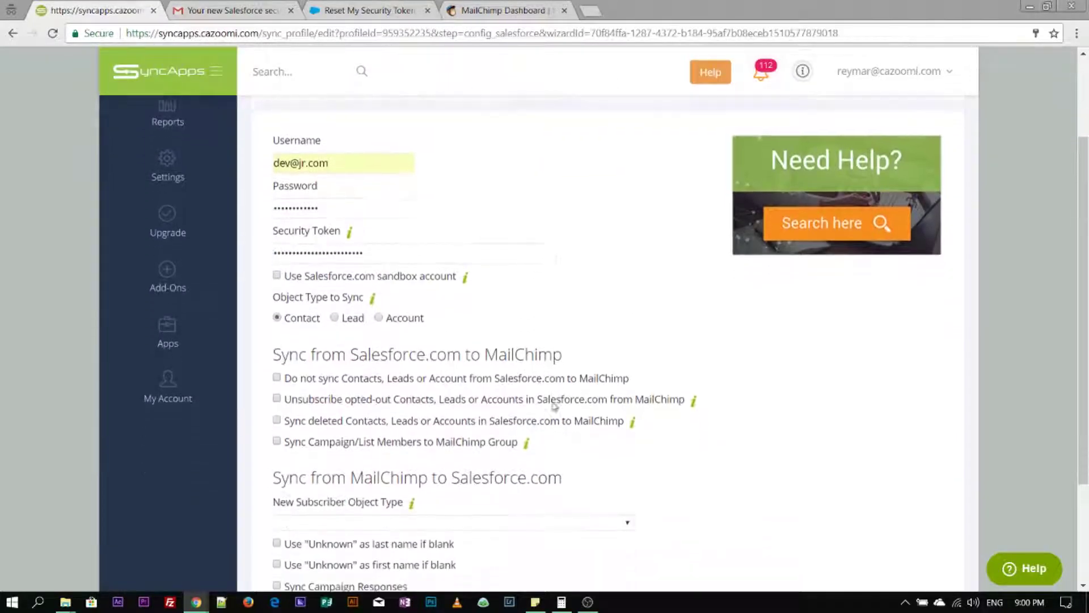
pyautogui.scroll(-2, 553, 398)
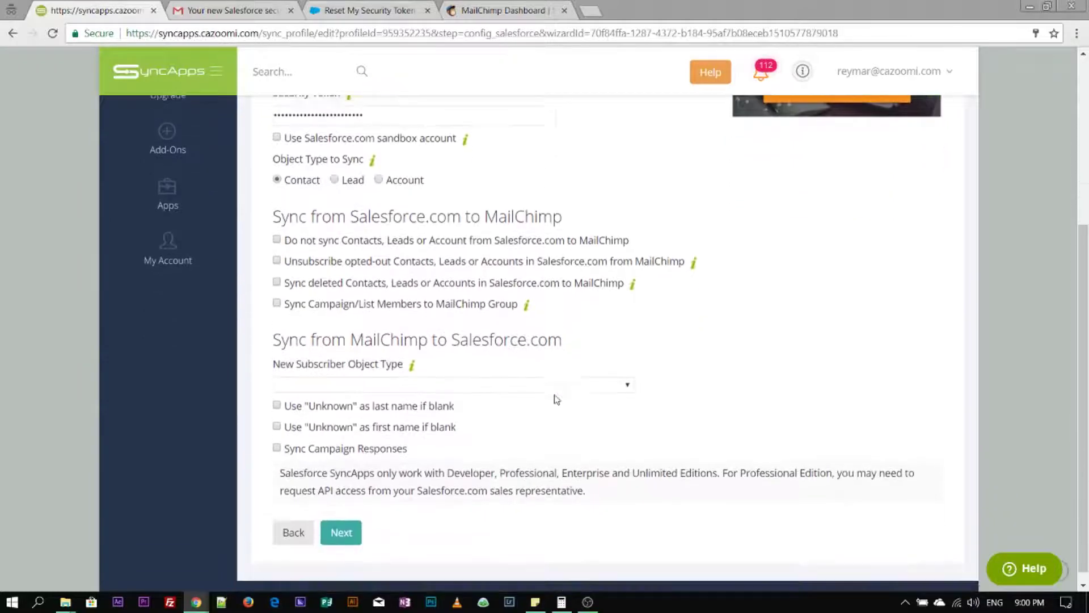
pyautogui.scroll(-1, 554, 399)
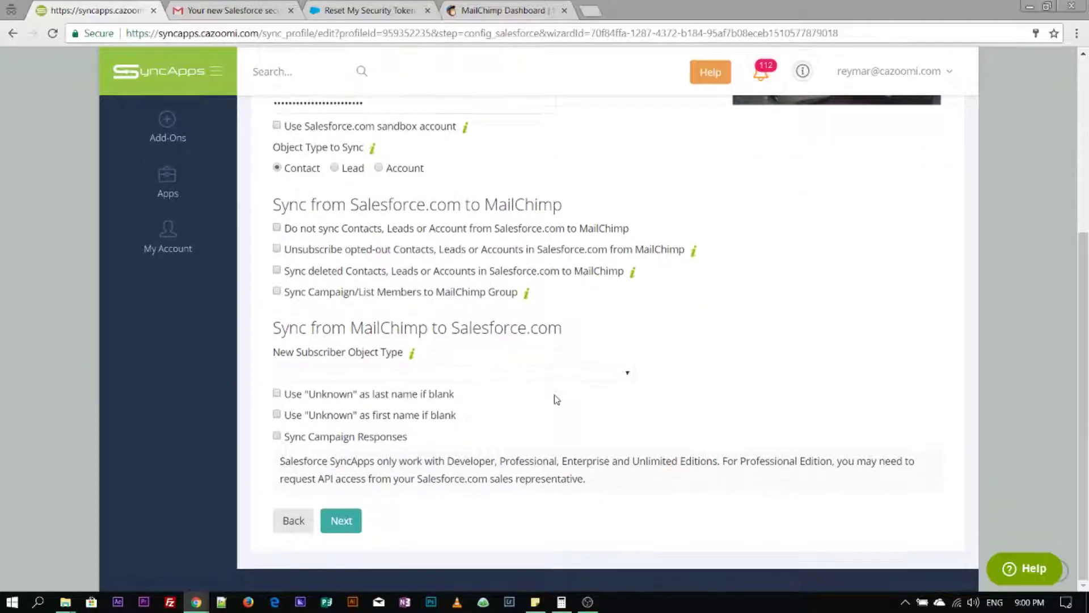
# Advance the profile from the Salesforce step to the MailChimp step
pyautogui.click(353, 522)
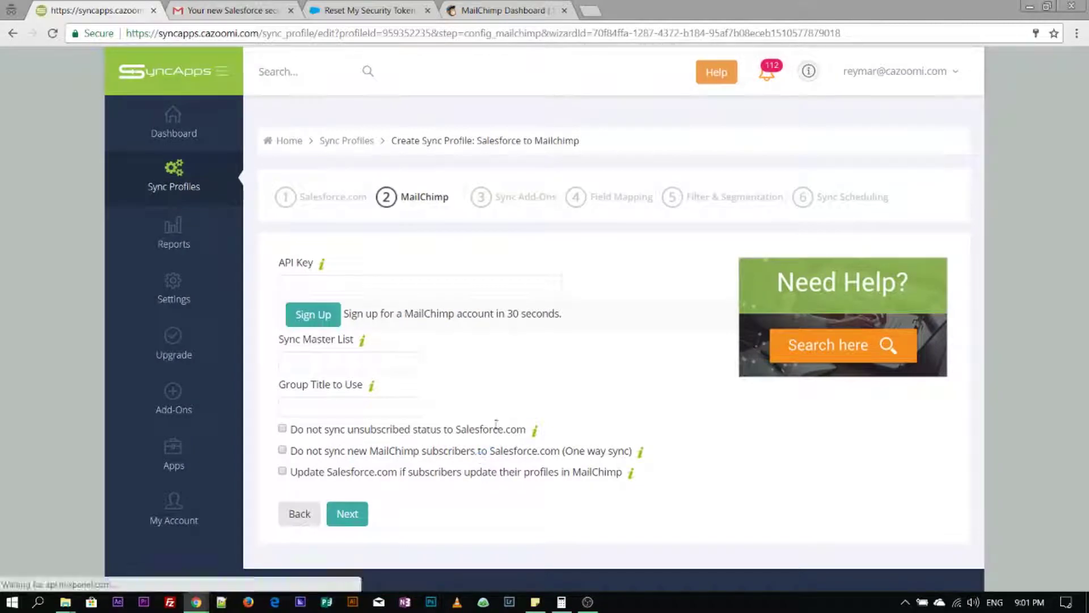
# Show the API Key help and reach the MailChimp account's API keys page
pyautogui.click(415, 287)
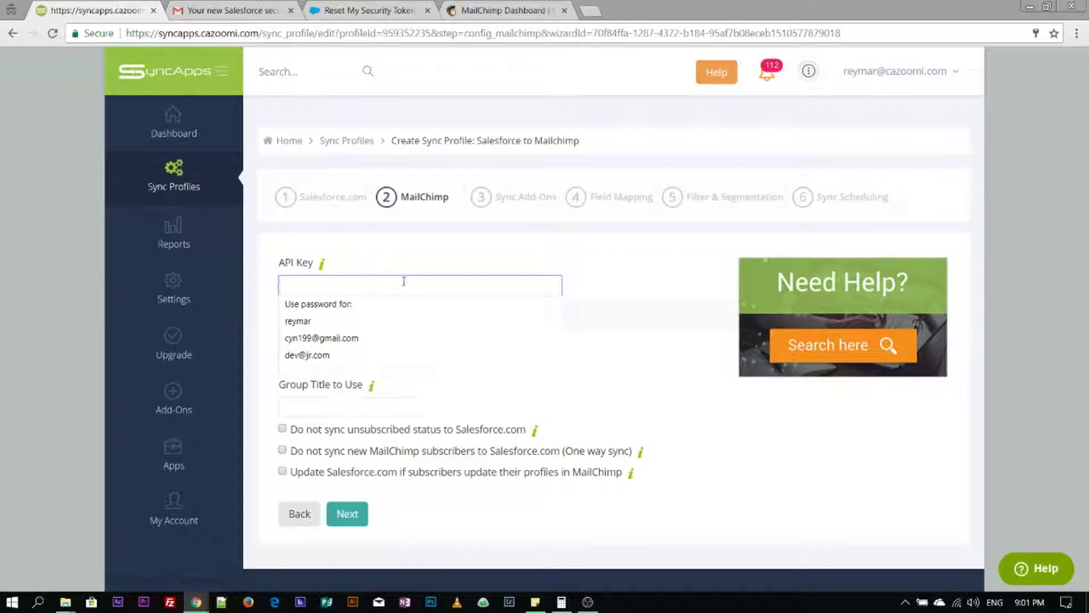
pyautogui.click(323, 265)
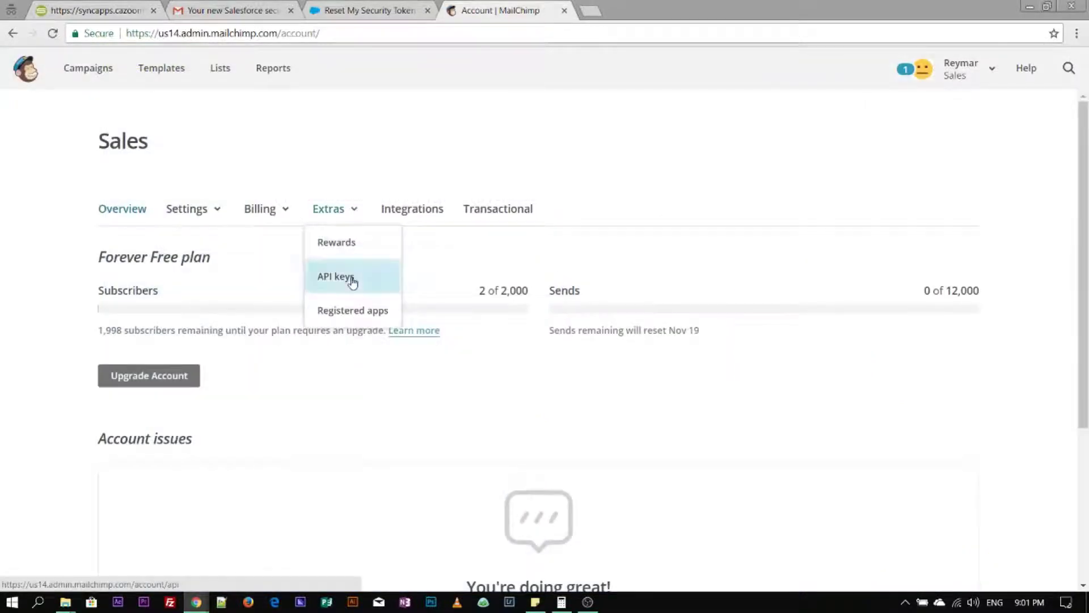
pyautogui.click(349, 279)
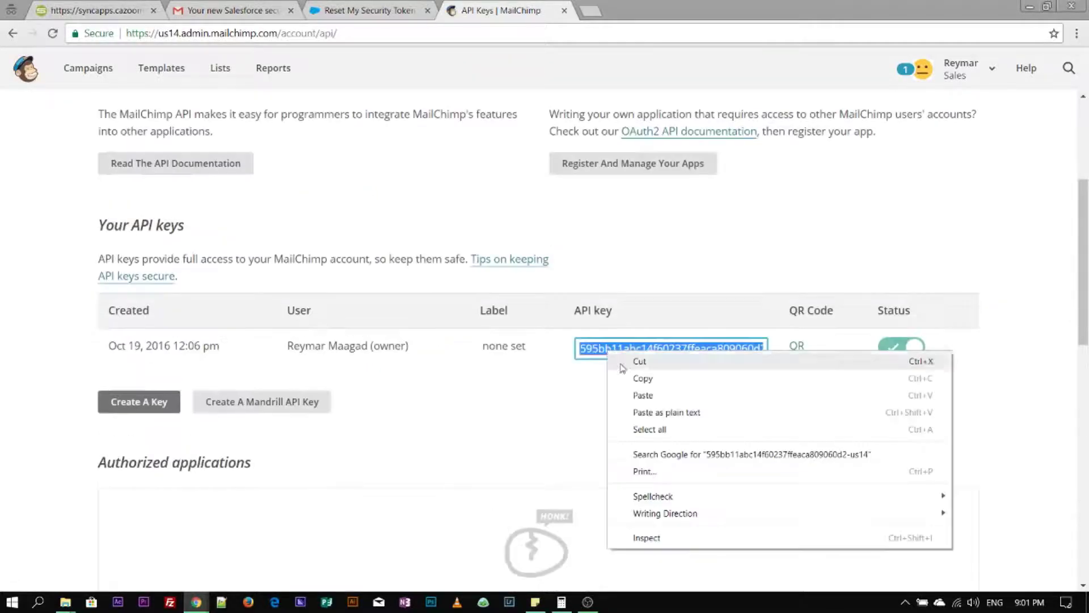
# Paste the MailChimp API key into the profile's API Key field
pyautogui.click(633, 376)
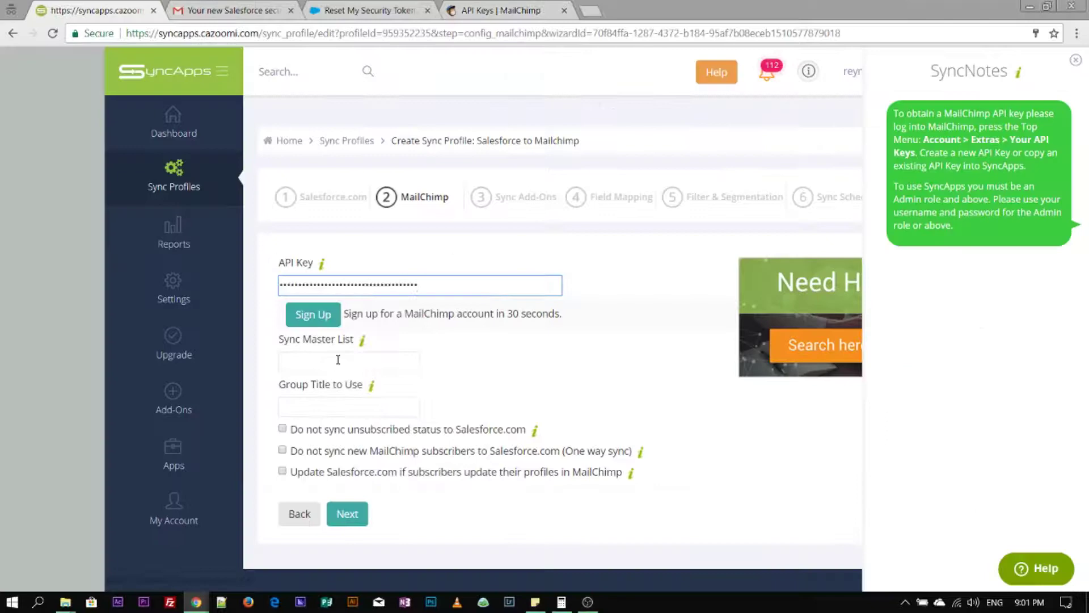
pyautogui.click(323, 358)
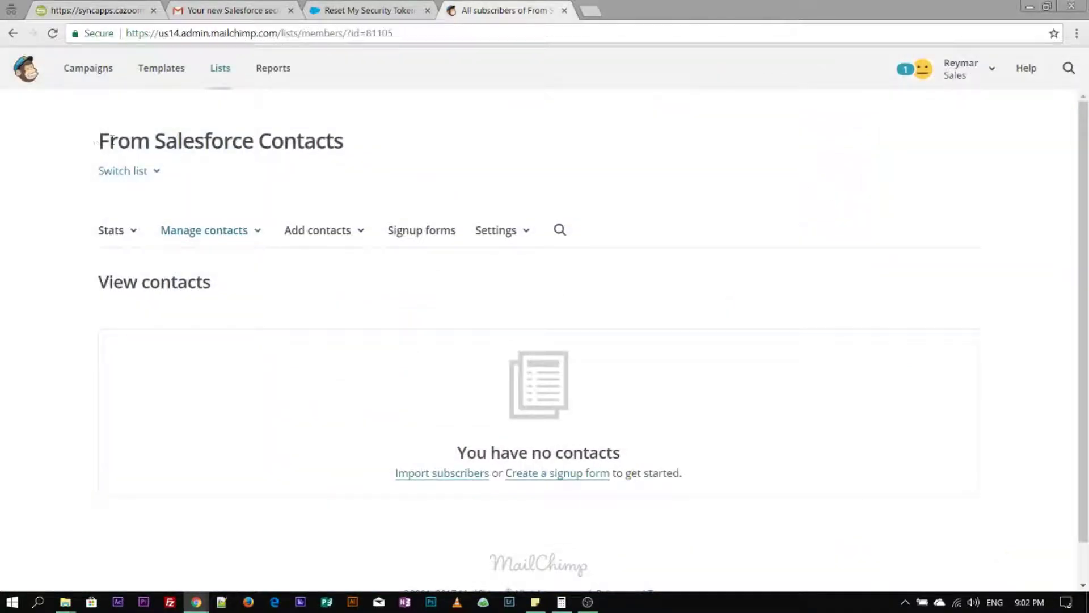
# Copy the 'From Salesforce Contacts' list name from MailChimp for the Sync Master List
pyautogui.moveTo(111, 140); pyautogui.dragTo(370, 157)
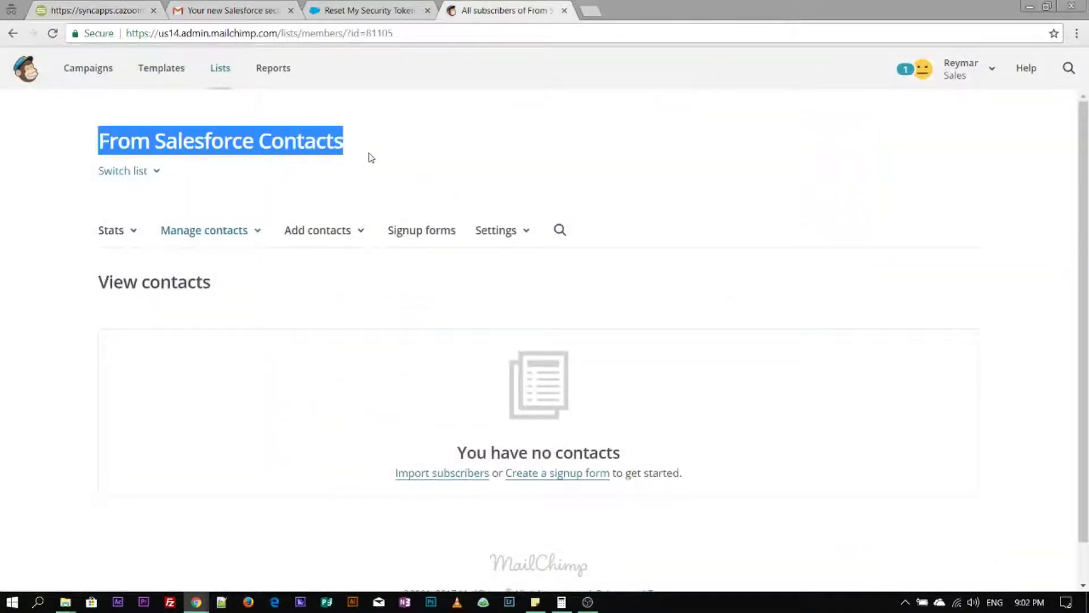
pyautogui.rightClick(269, 145)
pyautogui.click(307, 162)
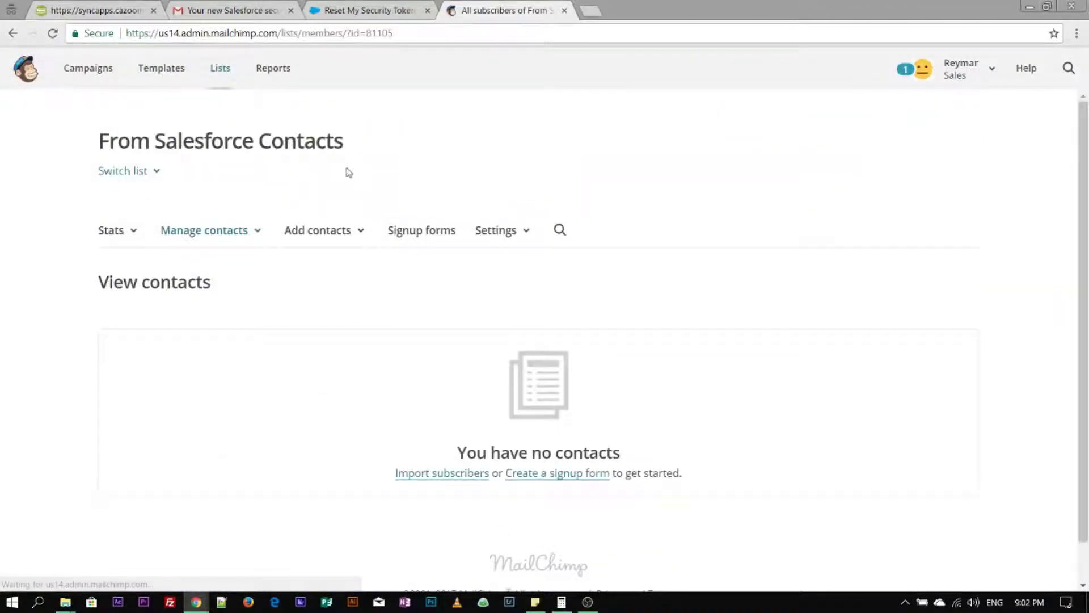
pyautogui.moveTo(95, 145); pyautogui.dragTo(369, 159)
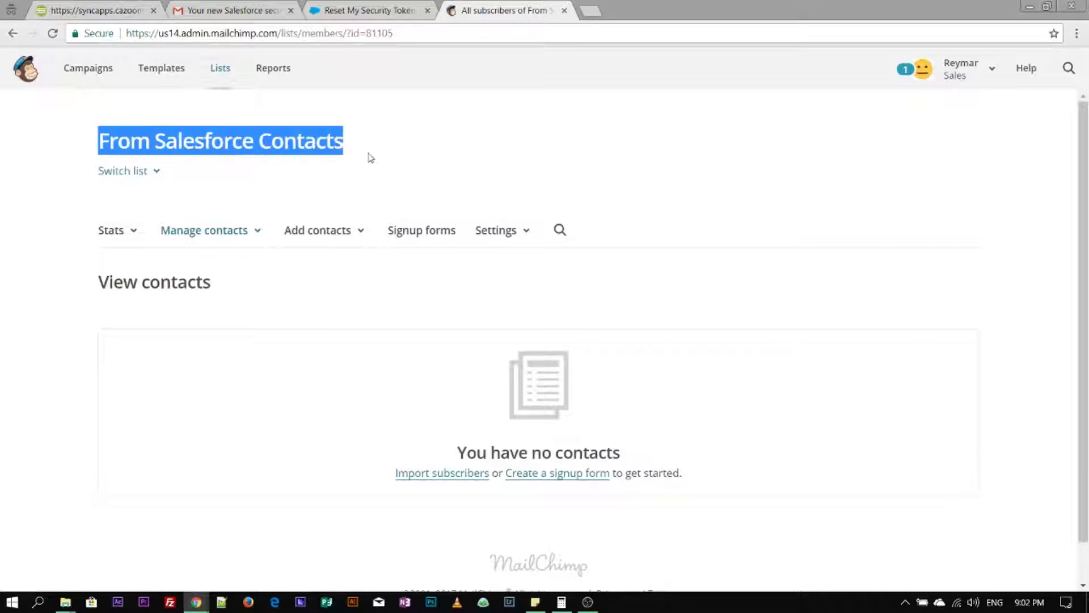
pyautogui.rightClick(268, 141)
pyautogui.click(303, 159)
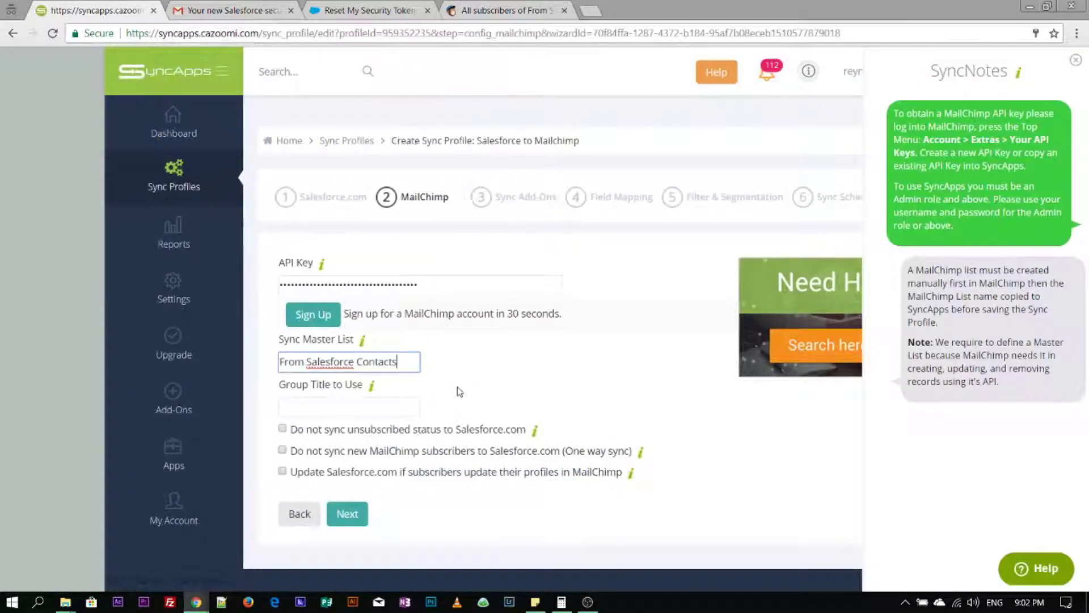
# Advance to Sync Add-Ons, browse the full add-on subscription catalog, and return to the step
pyautogui.press('Tab')
pyautogui.press('Return')
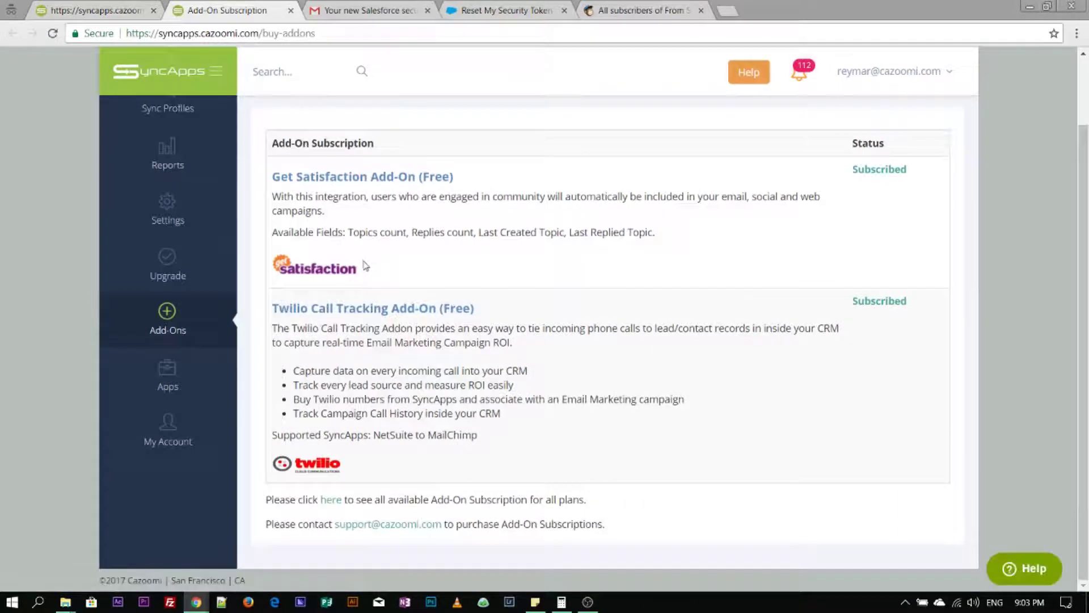
pyautogui.scroll(1, 376, 291)
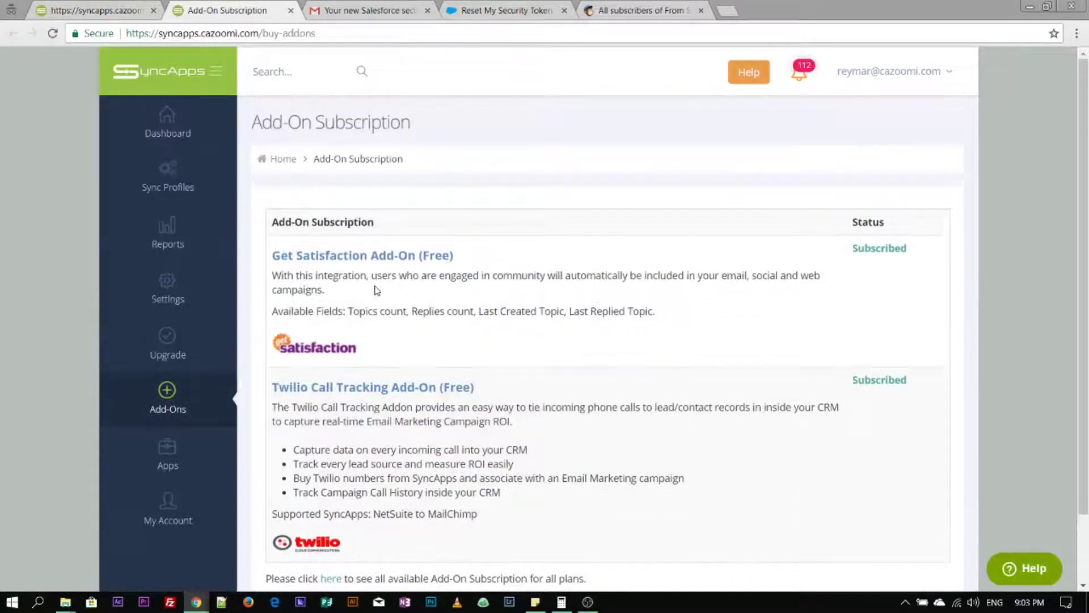
pyautogui.scroll(-1, 375, 291)
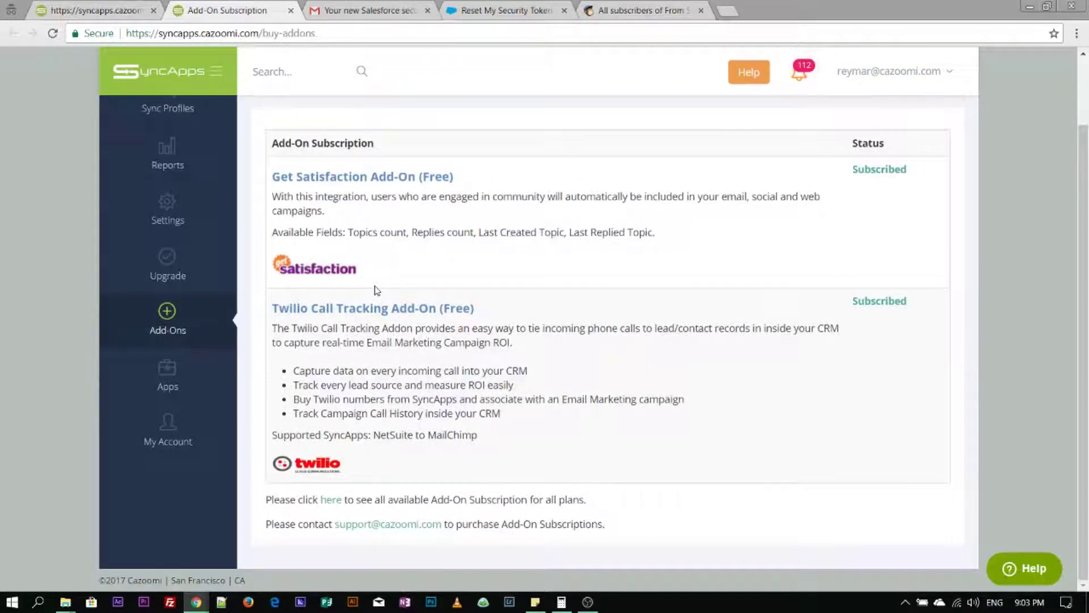
pyautogui.click(331, 501)
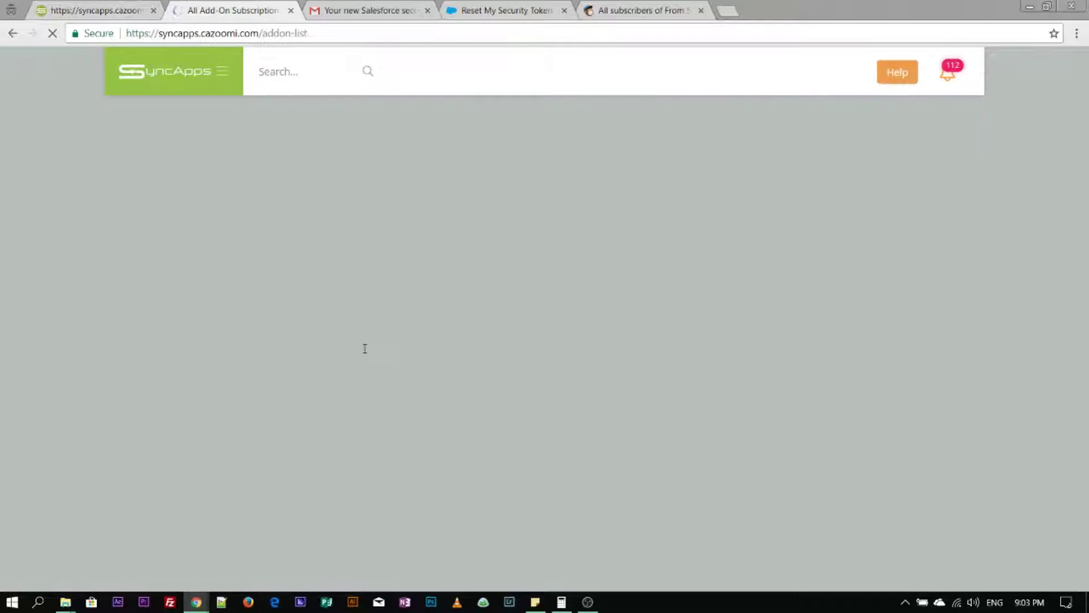
pyautogui.scroll(-3, 364, 349)
pyautogui.scroll(-2, 365, 349)
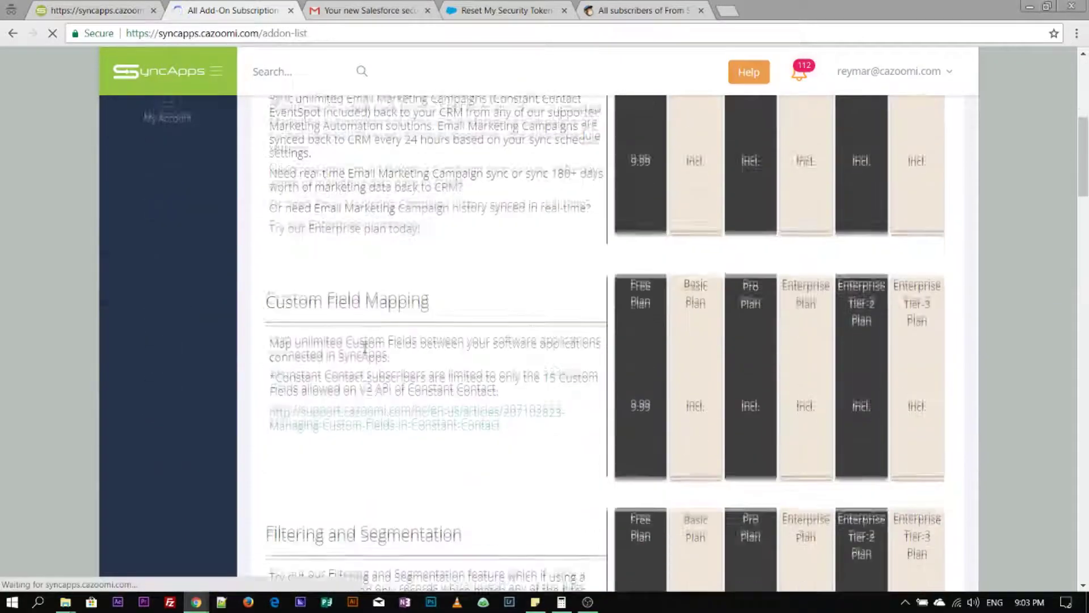
pyautogui.scroll(-3, 364, 350)
pyautogui.scroll(-2, 364, 349)
pyautogui.scroll(-2, 365, 349)
pyautogui.scroll(-3, 365, 349)
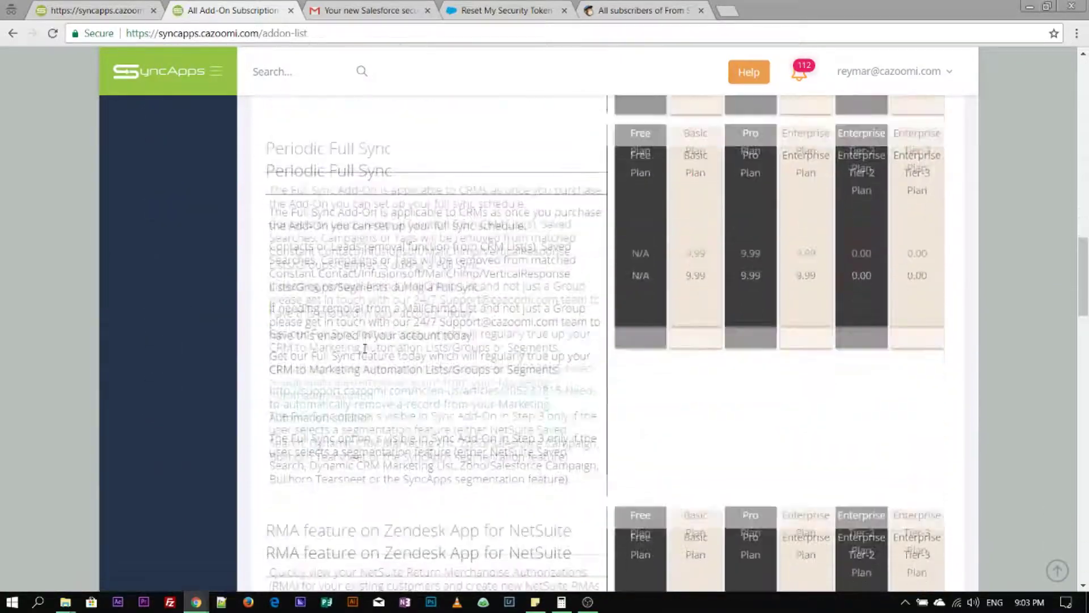
pyautogui.scroll(-2, 365, 349)
pyautogui.scroll(-2, 365, 347)
pyautogui.scroll(-2, 364, 348)
pyautogui.scroll(-2, 364, 348)
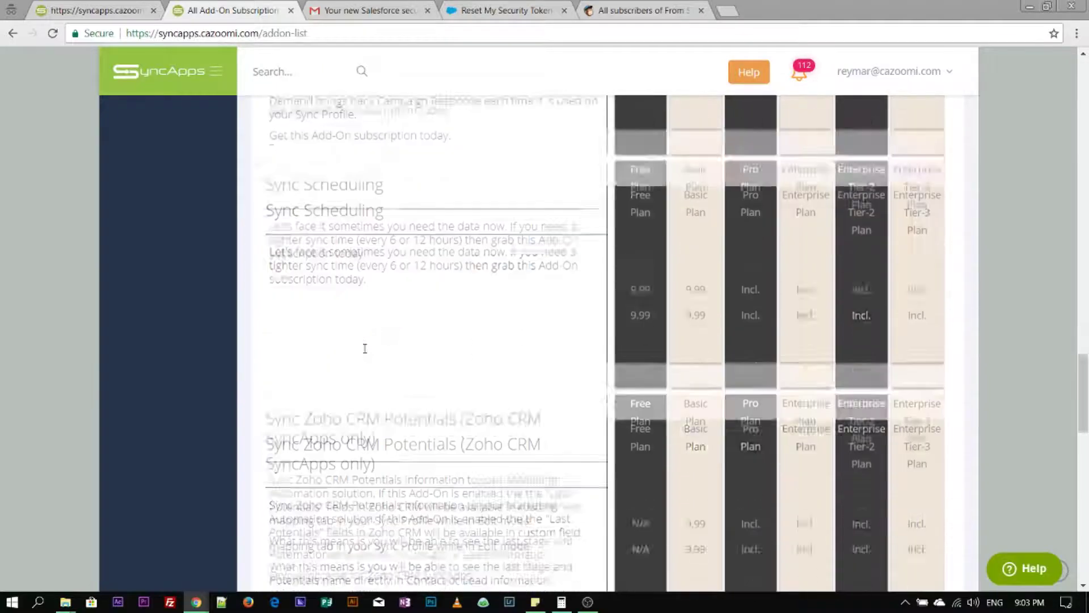
pyautogui.scroll(-2, 365, 347)
pyautogui.click(291, 10)
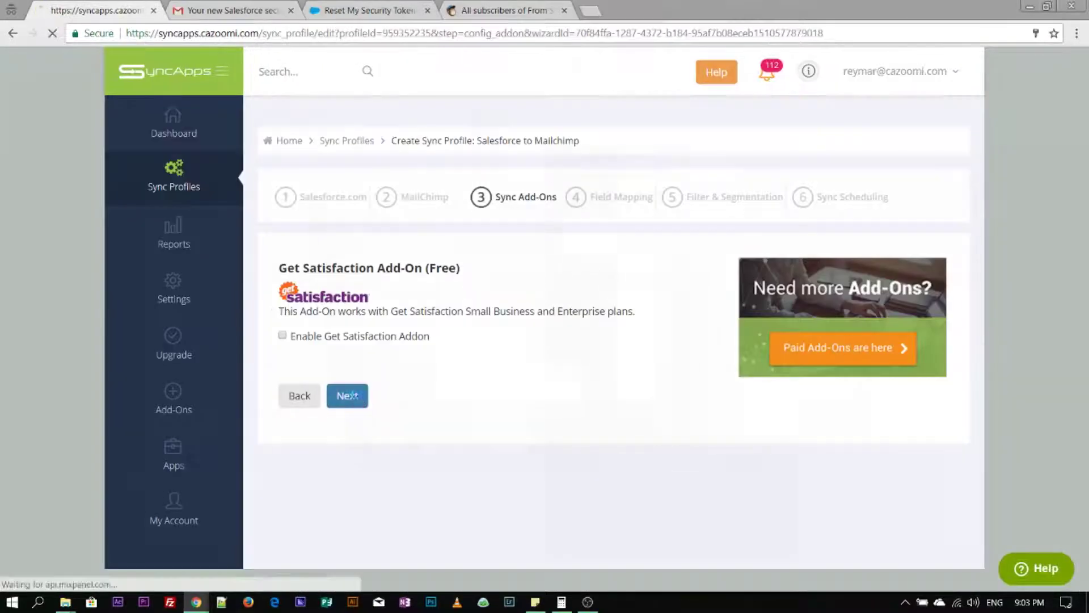
# Reach Field Mapping, enable additional mappings and try Address with no MailChimp field
pyautogui.click(347, 395)
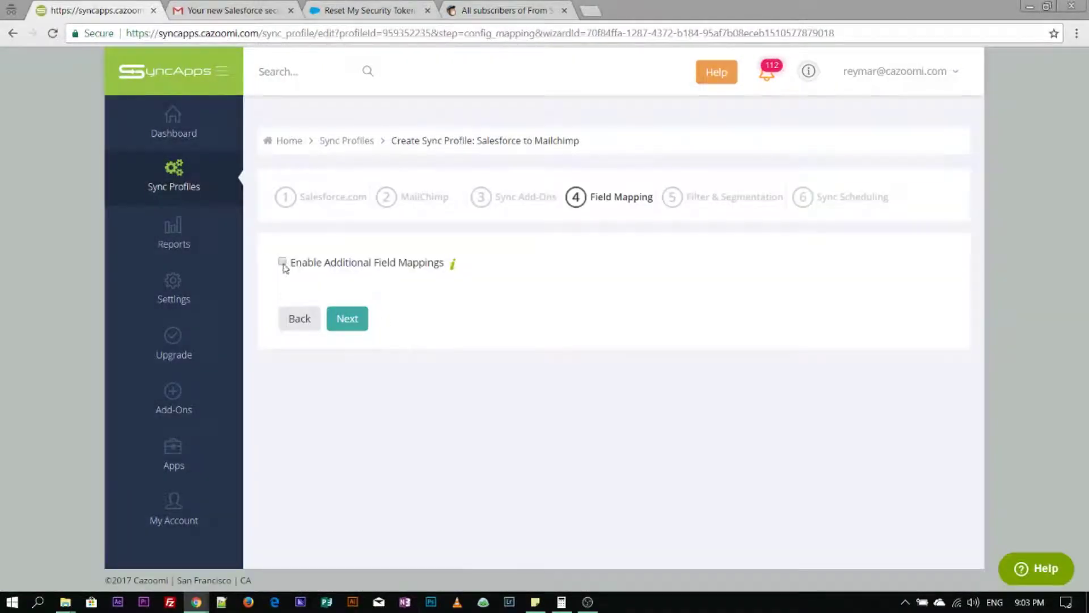
pyautogui.click(283, 264)
pyautogui.click(332, 303)
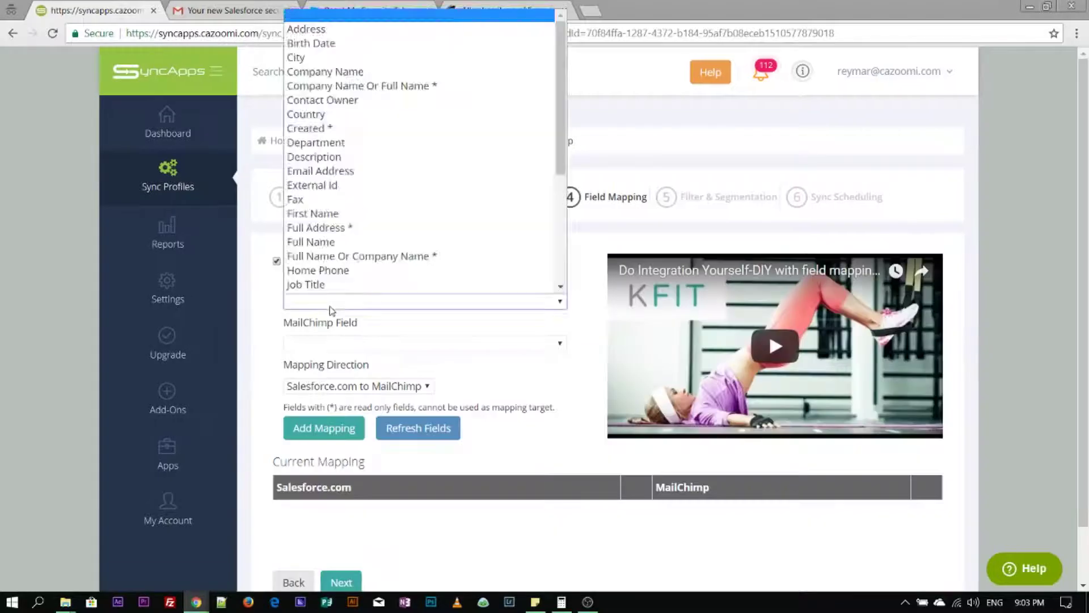
pyautogui.click(322, 31)
pyautogui.click(370, 345)
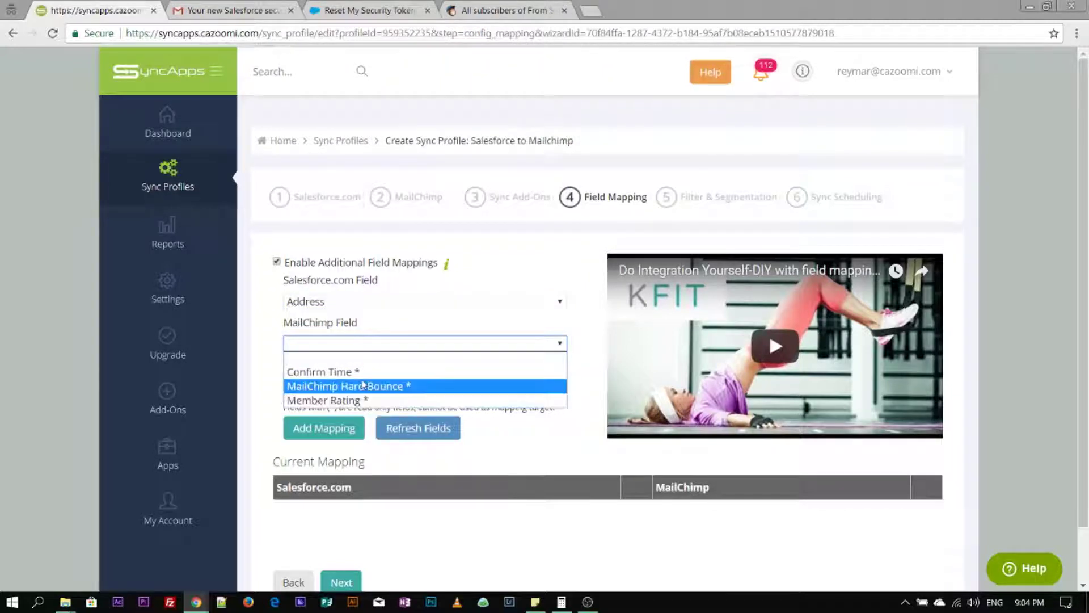
pyautogui.click(353, 356)
# Try mapping Job Title to MailChimp Hard Bounce, then turn additional field mappings off
pyautogui.click(351, 303)
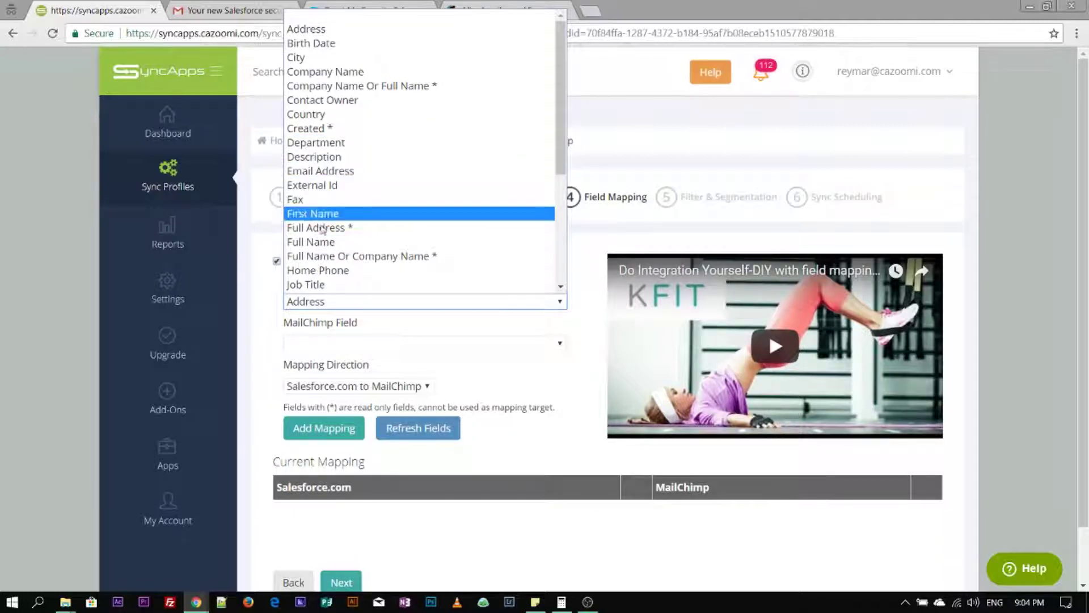
pyautogui.click(328, 284)
pyautogui.click(333, 347)
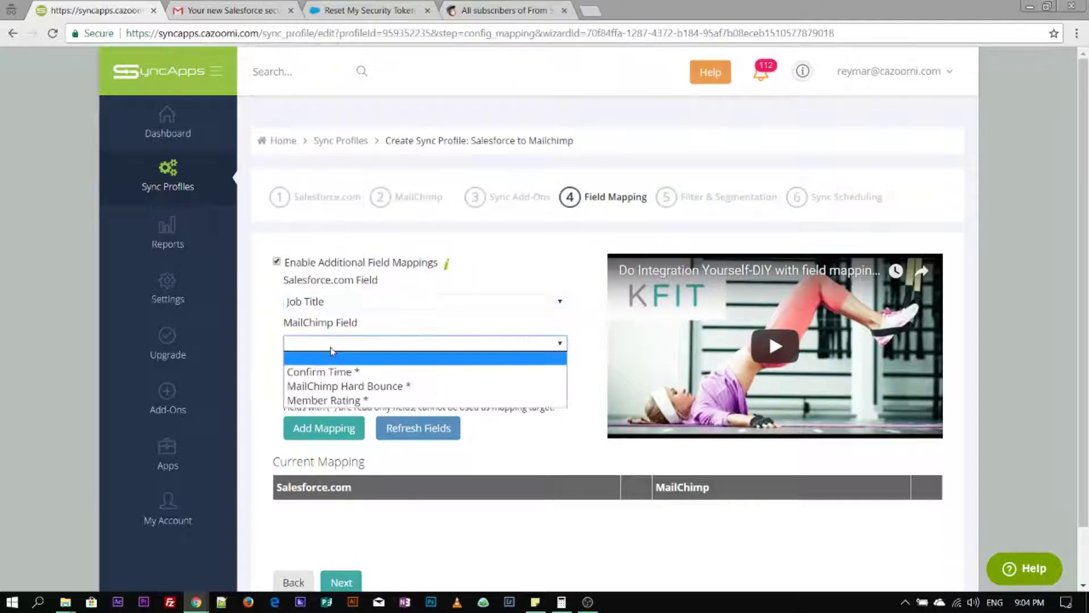
pyautogui.click(341, 387)
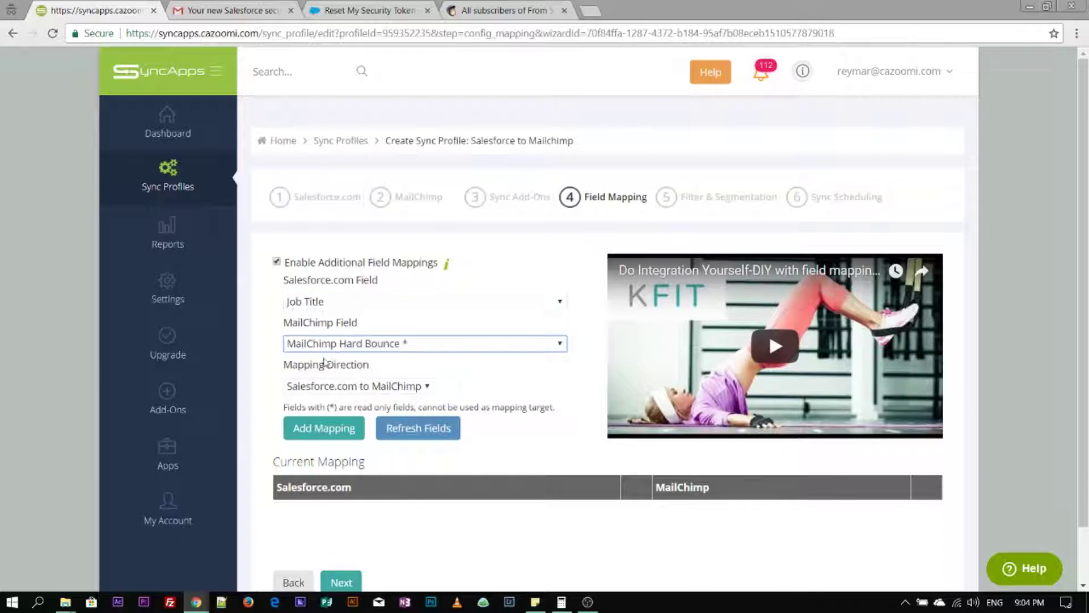
pyautogui.click(370, 392)
pyautogui.scroll(-1, 372, 460)
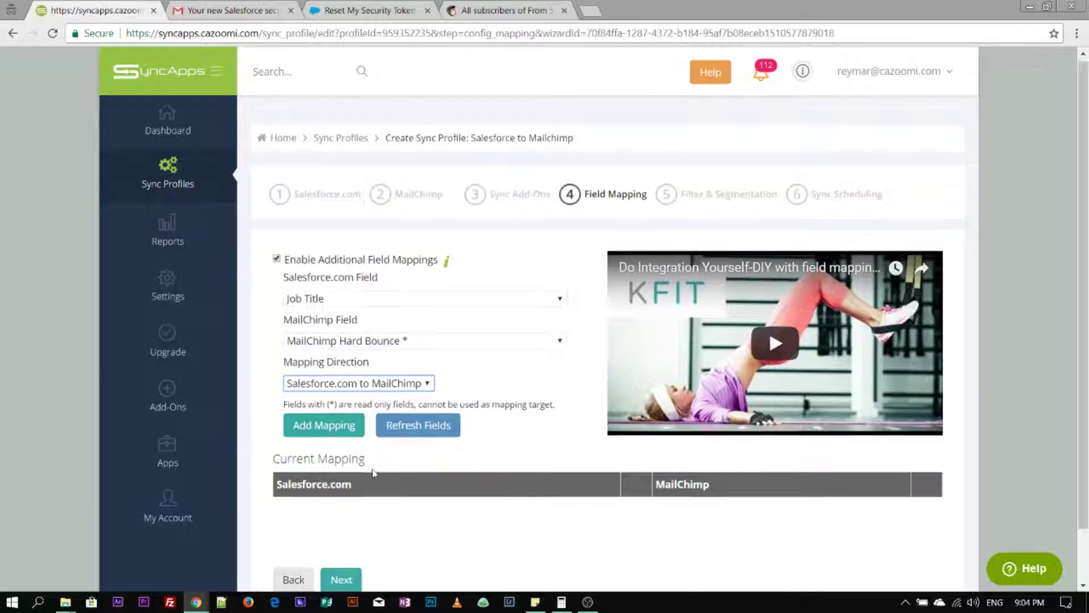
pyautogui.scroll(1, 372, 468)
pyautogui.click(276, 261)
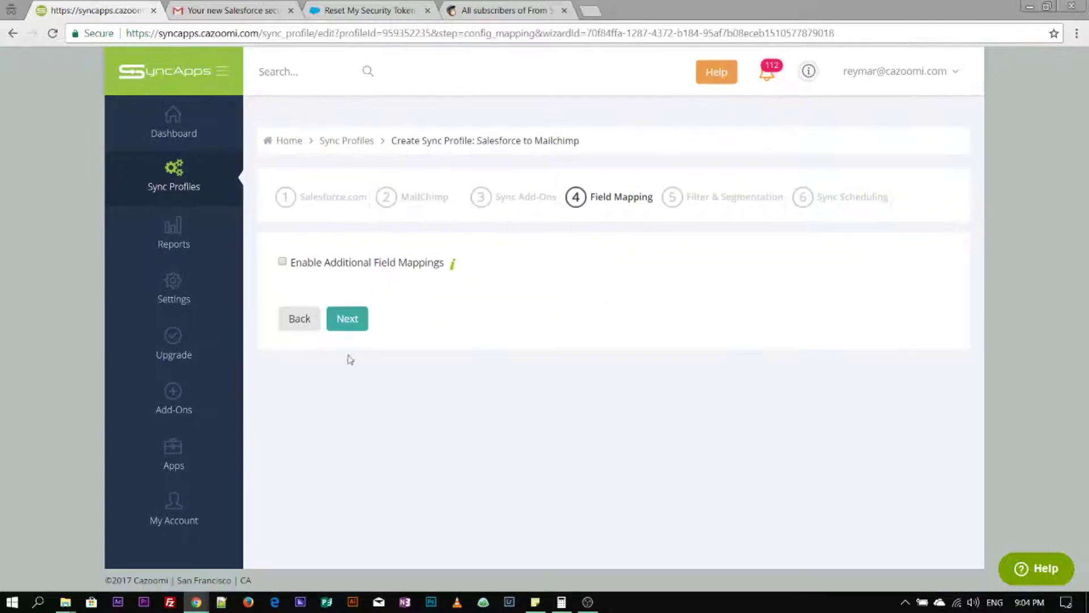
# Continue to the profile summary and confirm Reset Sync Process
pyautogui.click(347, 321)
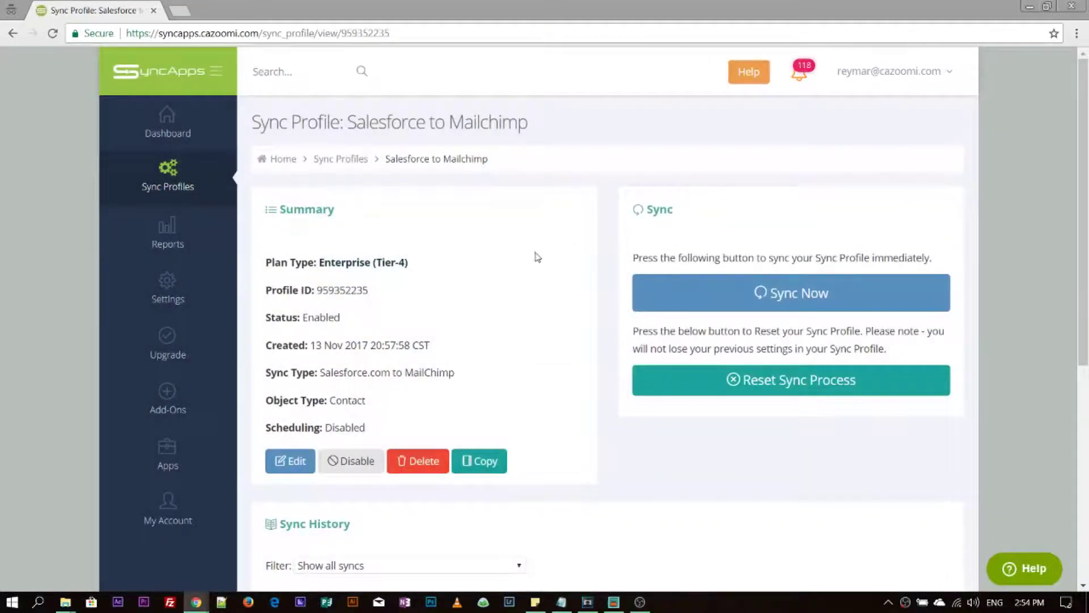
pyautogui.scroll(-2, 535, 257)
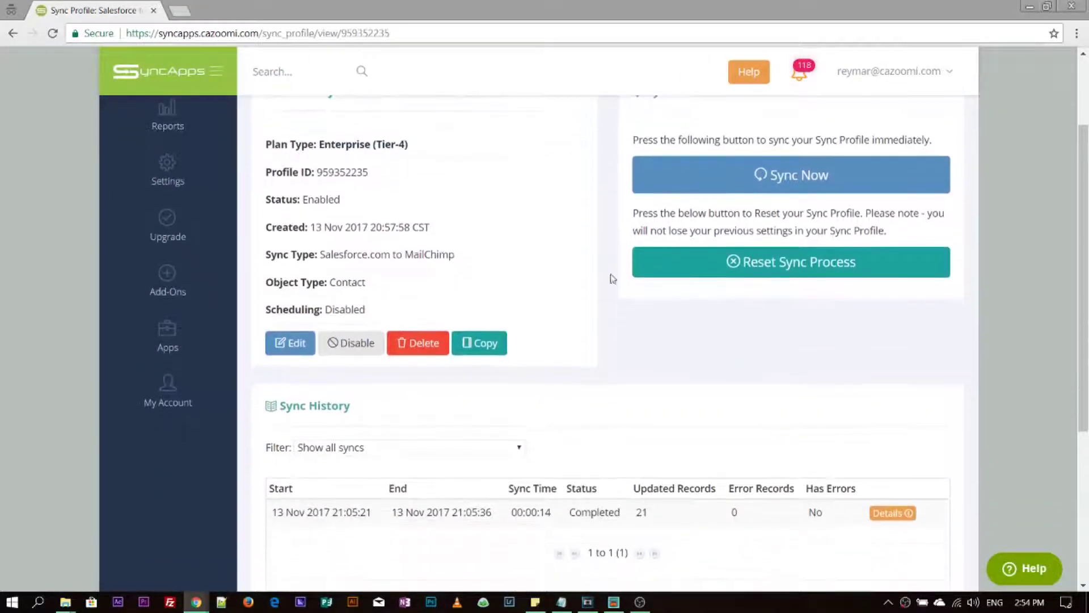
pyautogui.click(785, 265)
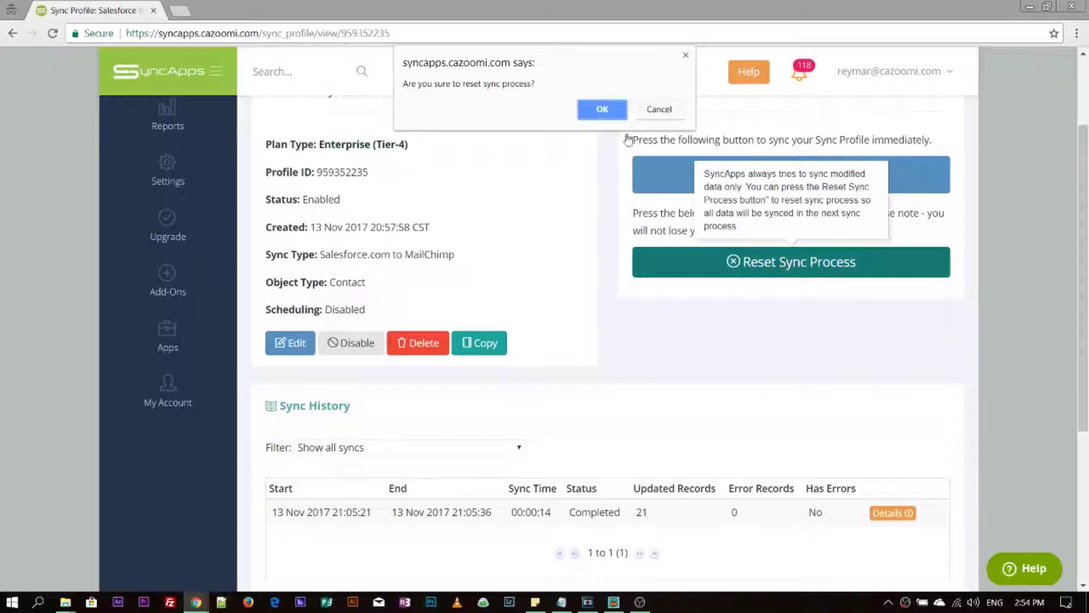
pyautogui.click(603, 111)
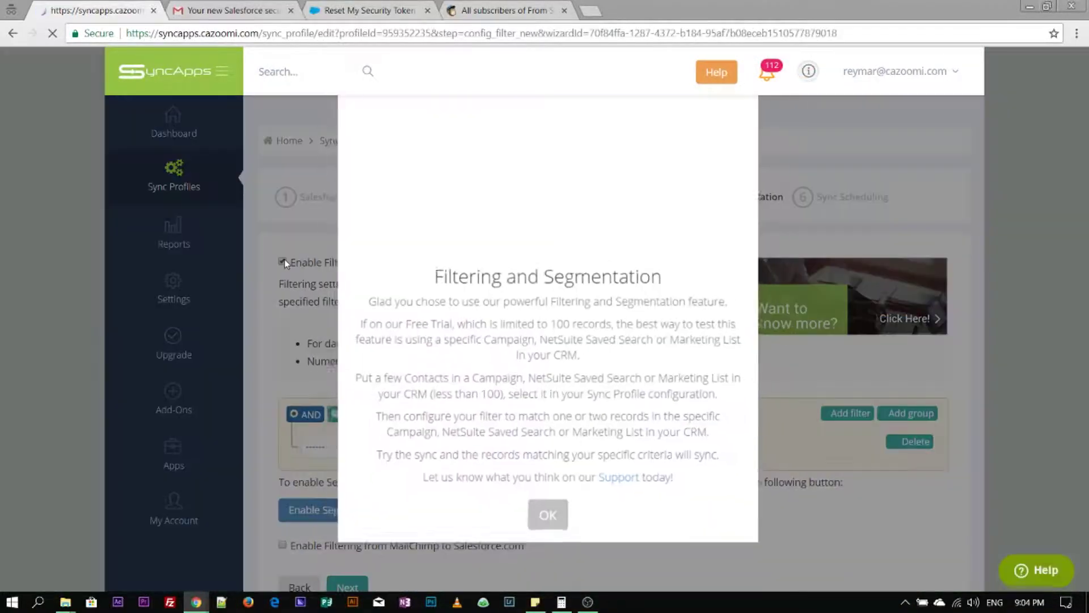
# Dismiss the filtering introduction and turn off Salesforce-to-MailChimp filtering
pyautogui.moveTo(437, 278); pyautogui.dragTo(696, 508)
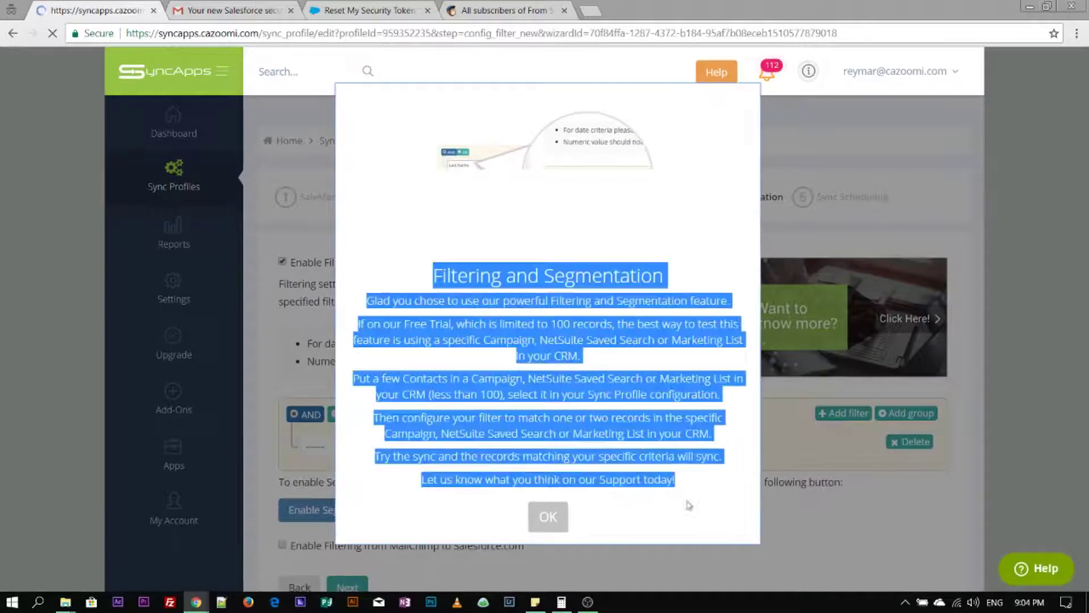
pyautogui.click(555, 519)
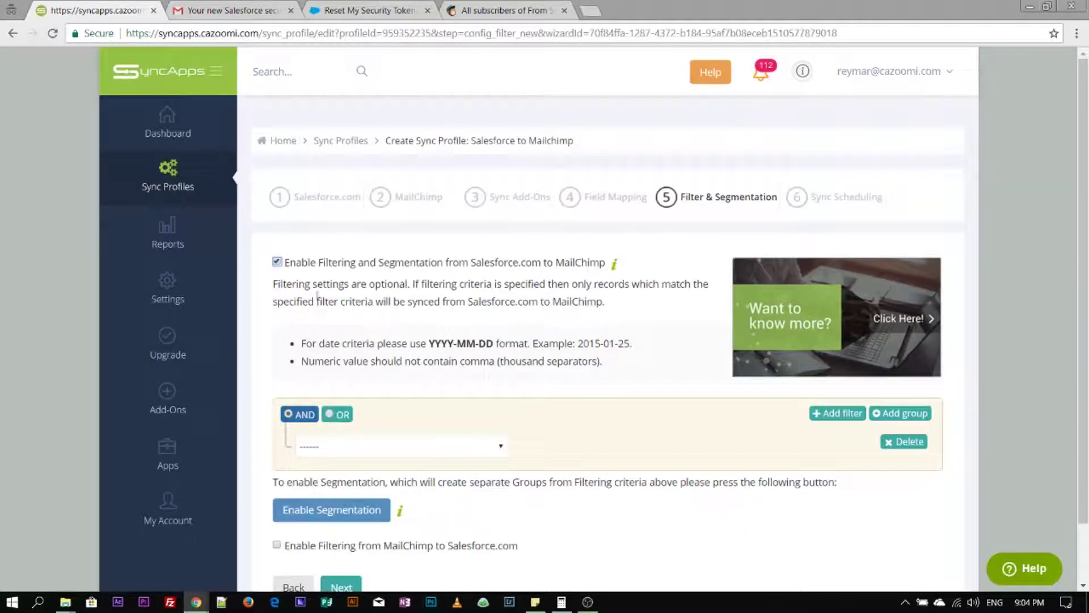
pyautogui.click(276, 263)
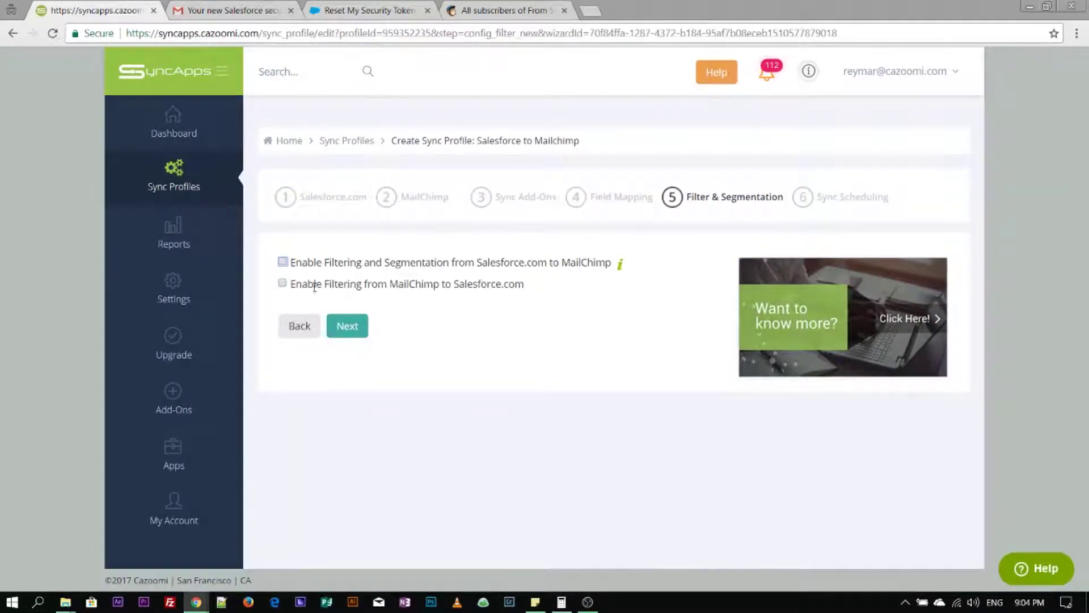
# Try a Confirm Time filter for MailChimp-to-Salesforce, then turn that filtering off
pyautogui.click(283, 283)
pyautogui.click(421, 402)
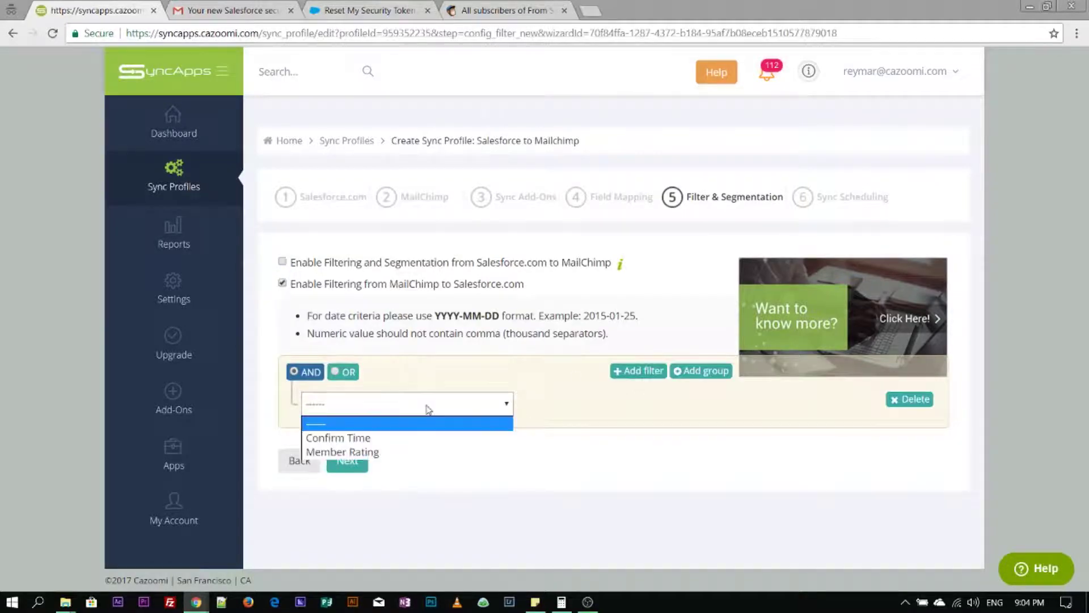
pyautogui.click(403, 439)
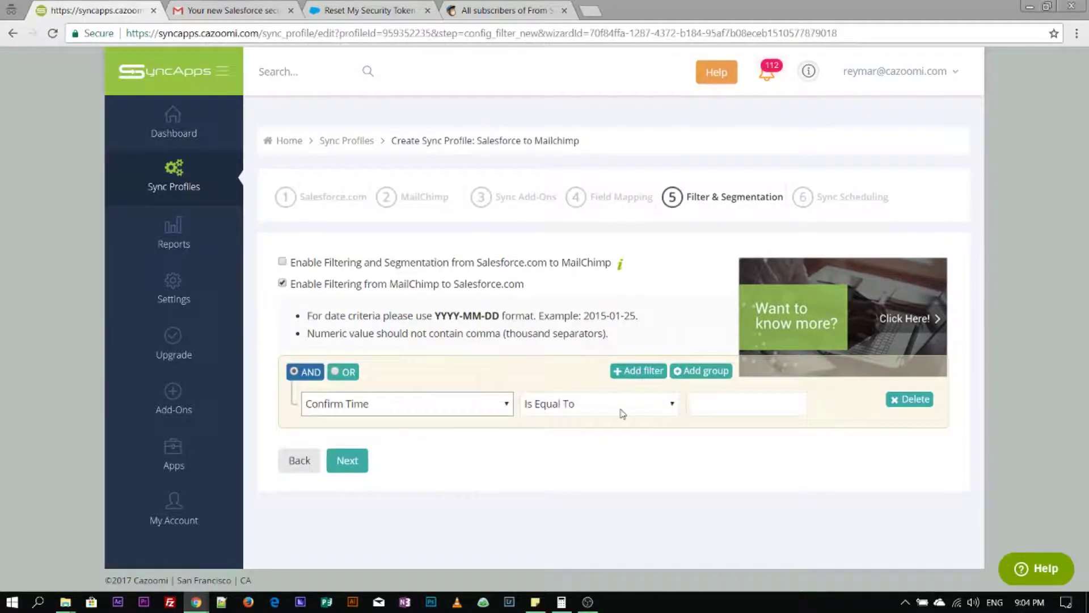
pyautogui.click(772, 409)
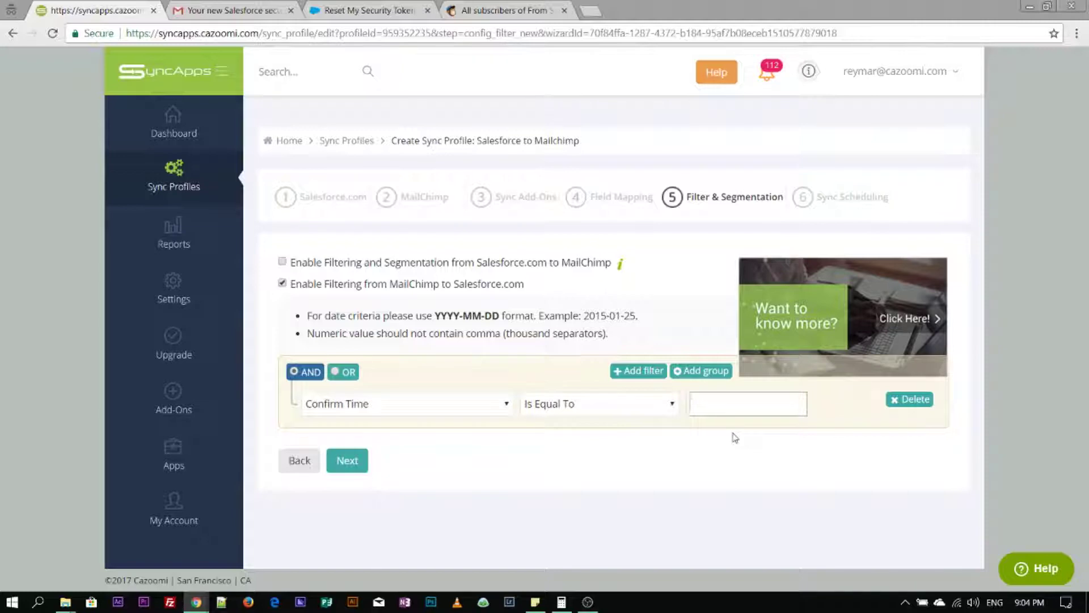
pyautogui.click(282, 284)
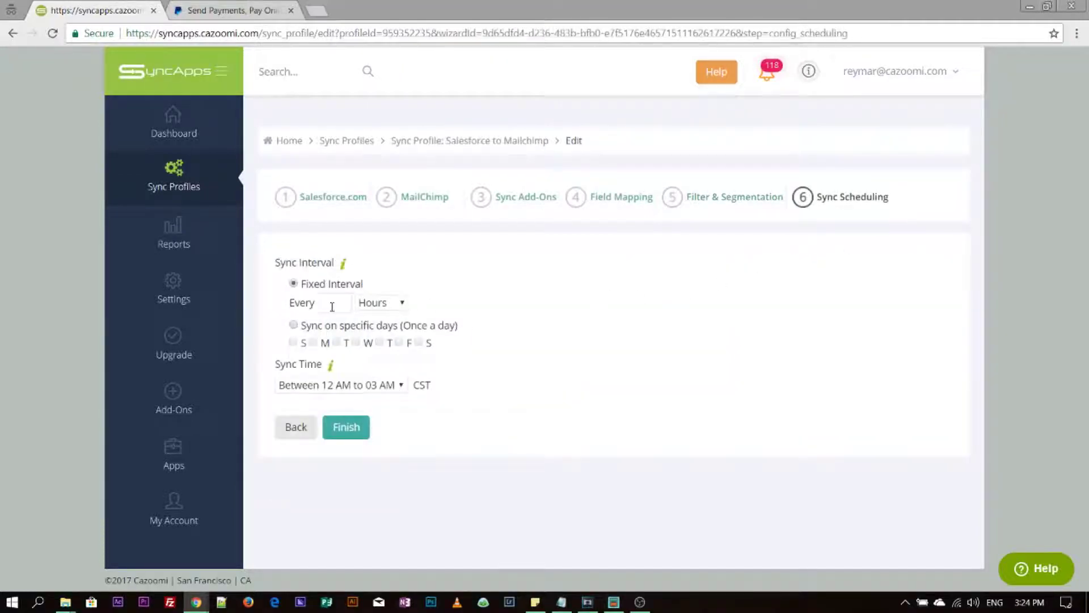
# Review the sync scheduling note, set the interval, and choose Sync on specific days
pyautogui.click(332, 306)
pyautogui.click(342, 263)
pyautogui.moveTo(893, 113); pyautogui.dragTo(1011, 169)
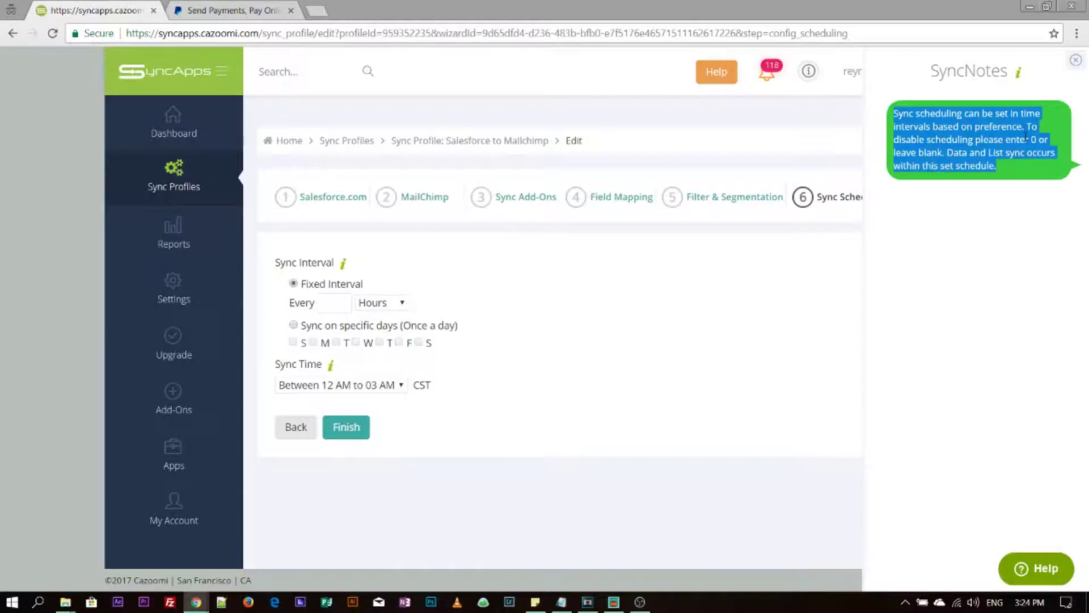
pyautogui.click(331, 309)
pyautogui.write('24')
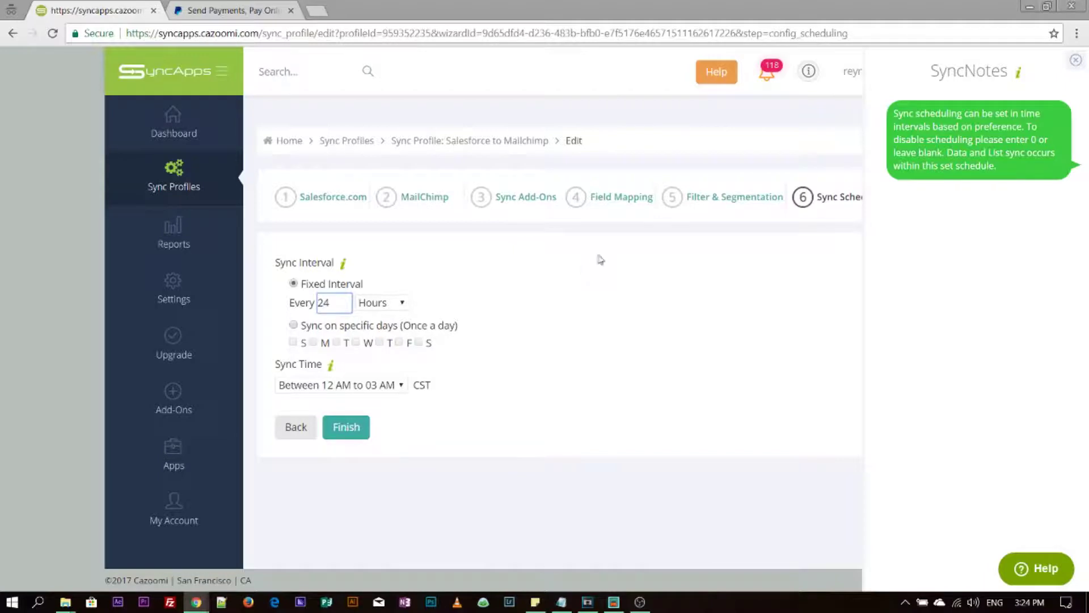
pyautogui.click(293, 326)
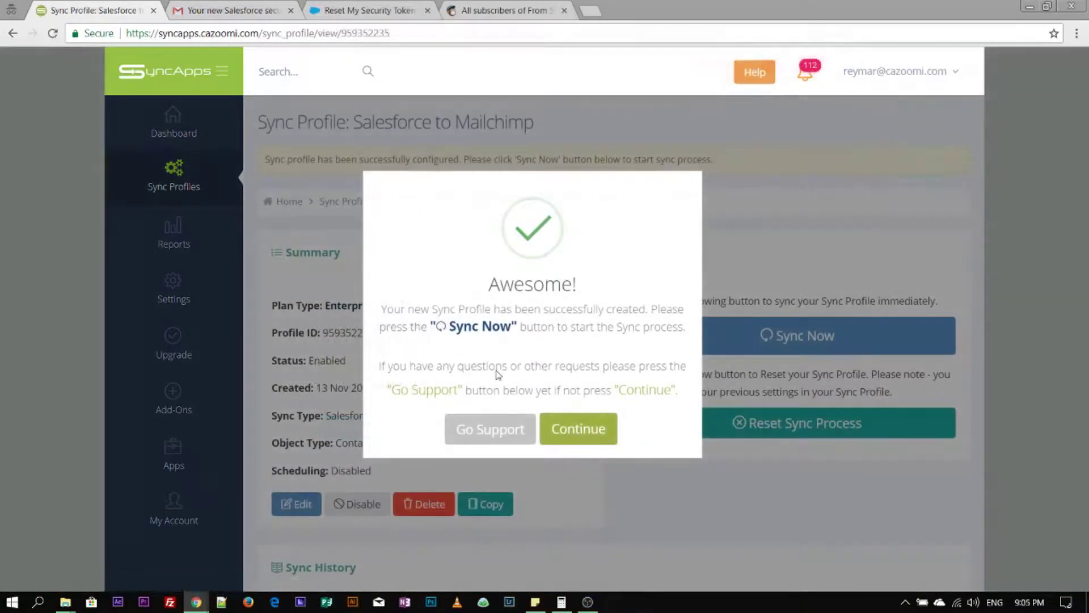
# Run Sync Now on the new profile and check the Salesforce contacts against the MailChimp list
pyautogui.click(574, 439)
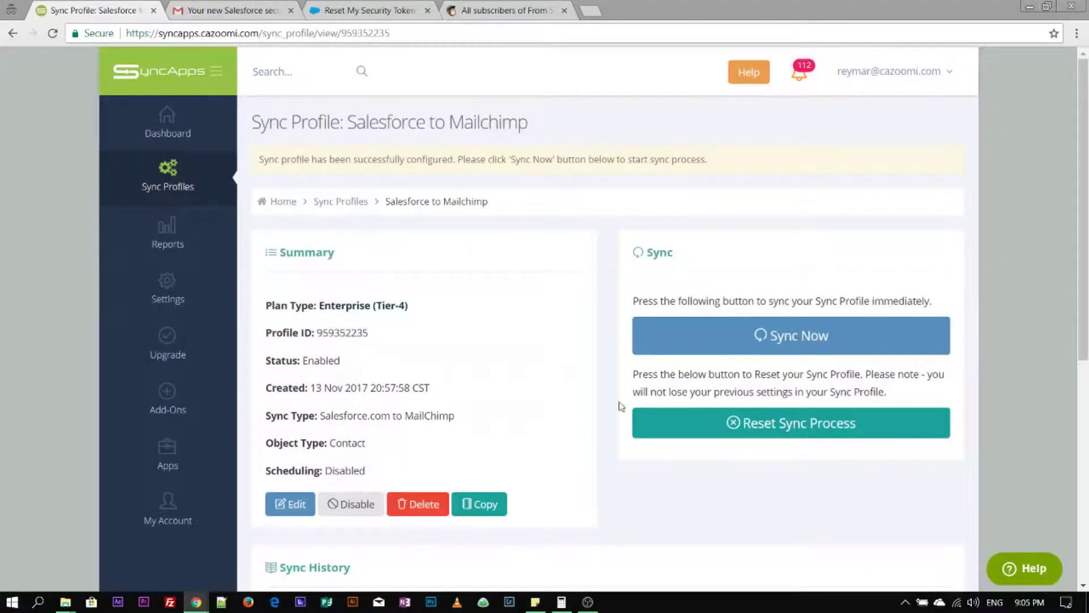
pyautogui.click(754, 340)
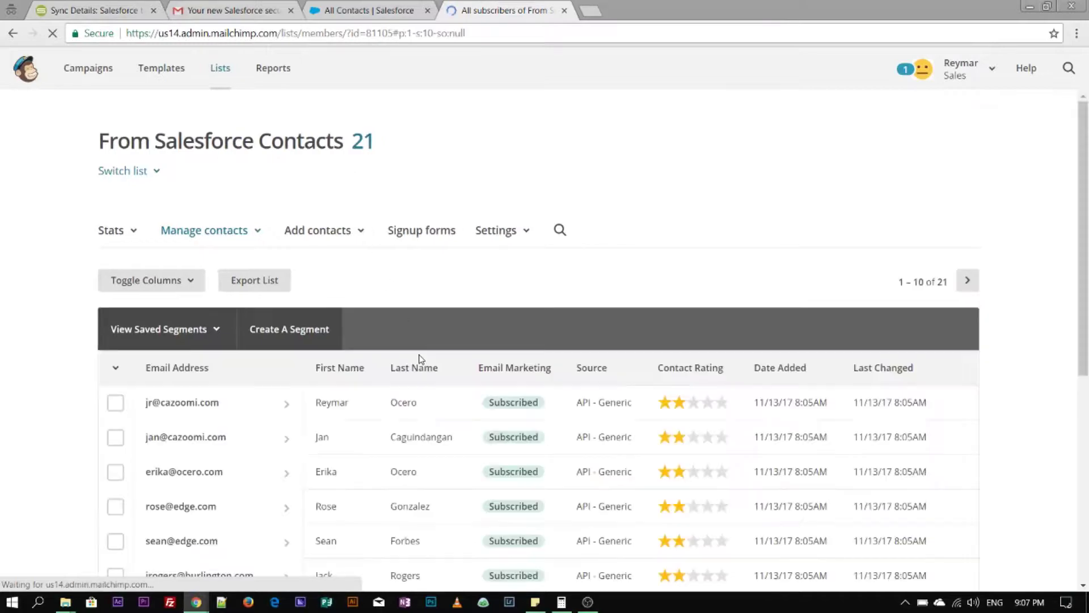
pyautogui.scroll(-3, 419, 358)
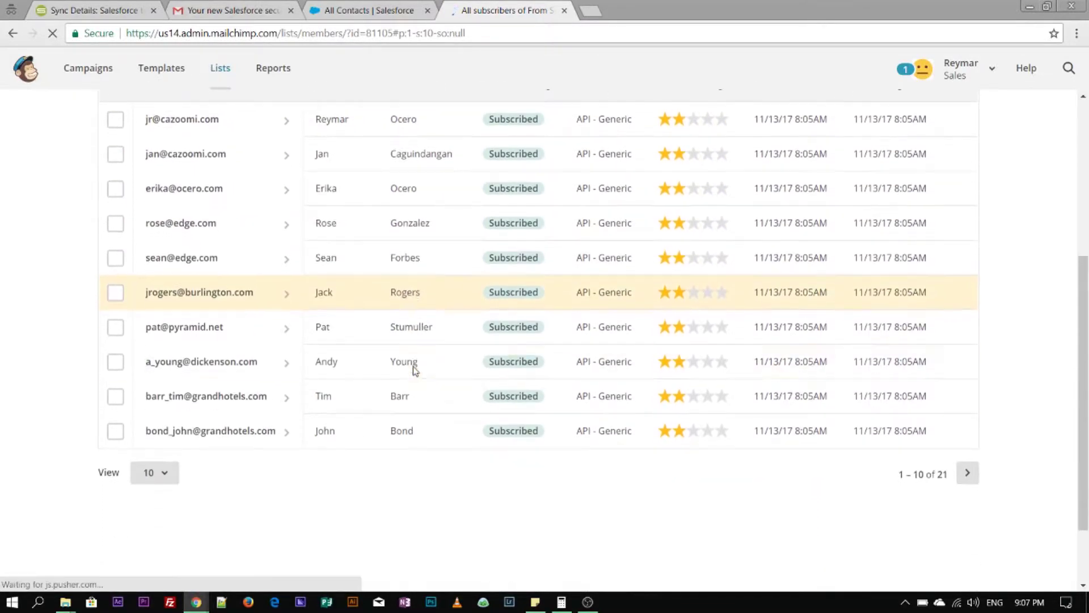
pyautogui.scroll(2, 228, 361)
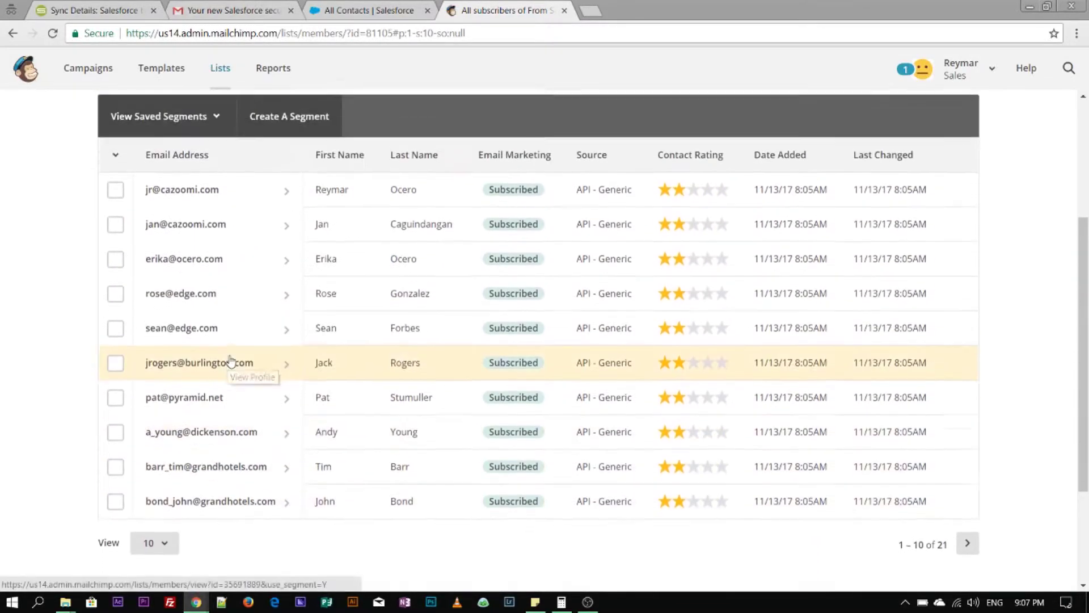
pyautogui.click(387, 8)
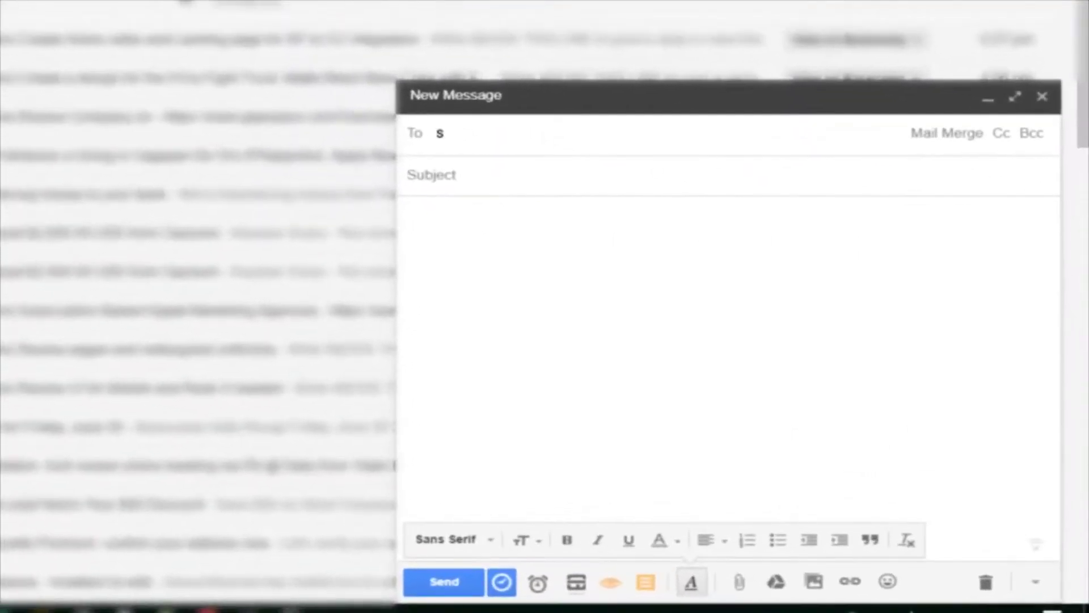
pyautogui.write('upport@c')
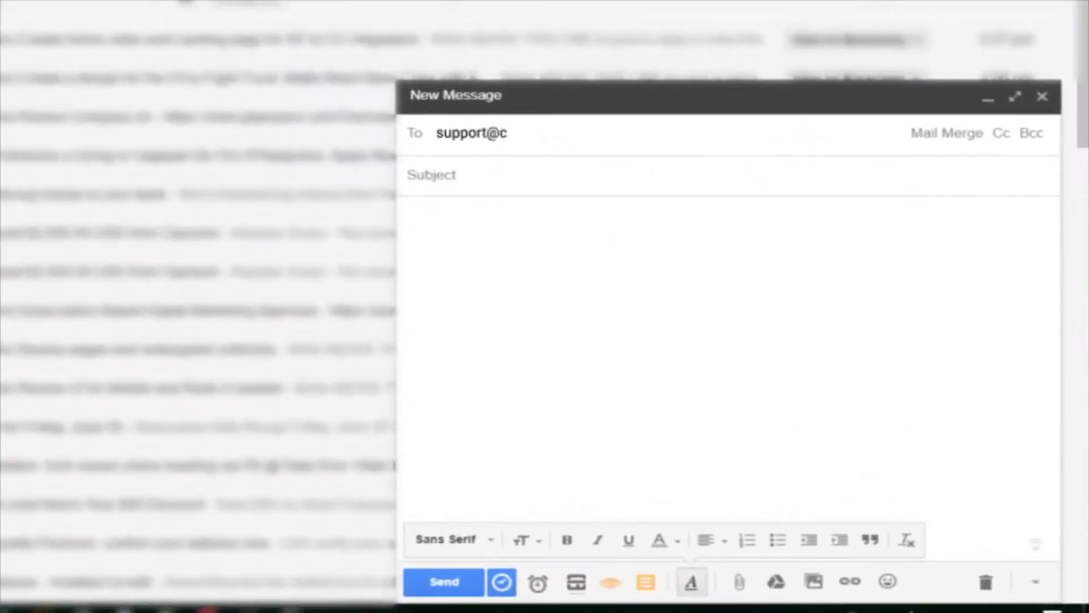